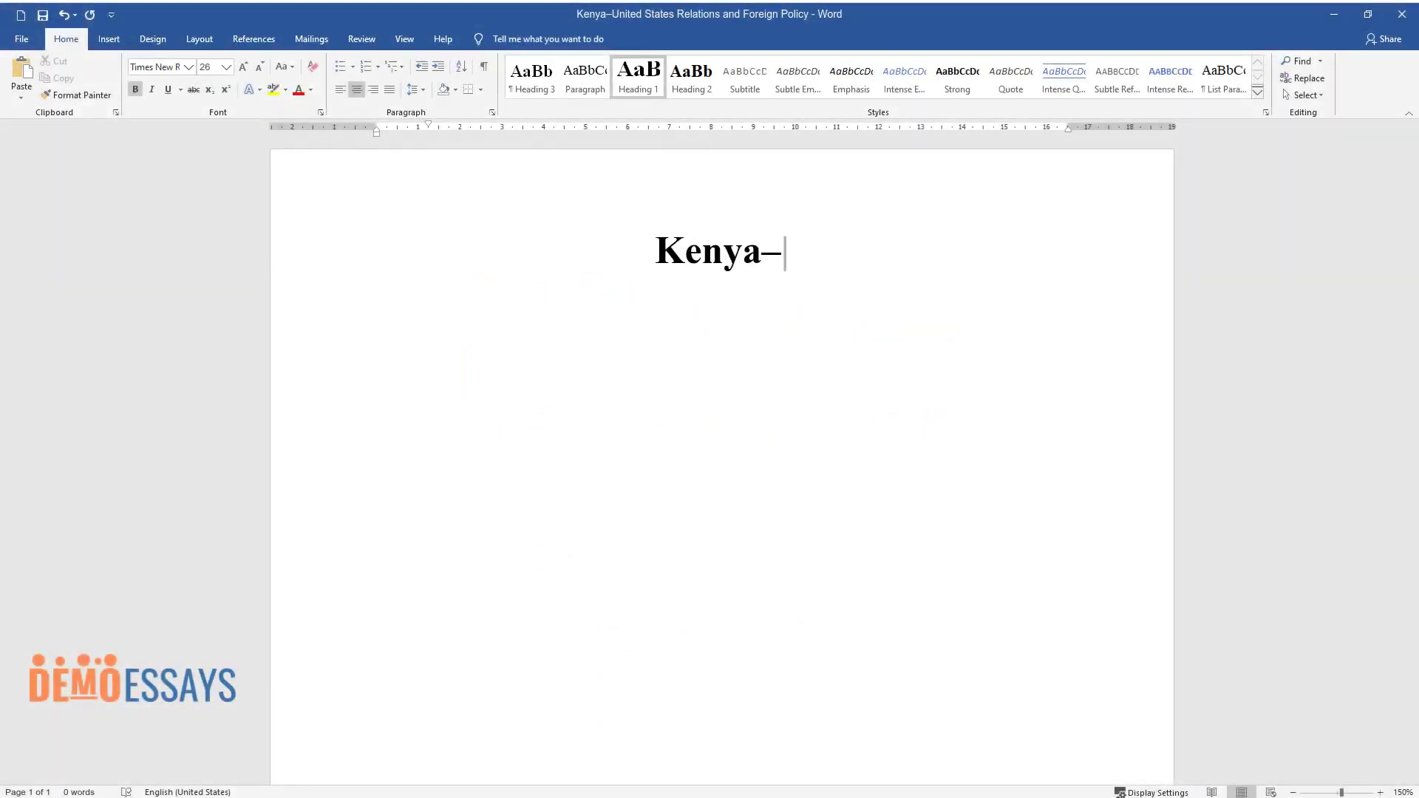
Complete the title 'Kenya–United States Relations and Foreign Policy', add 'Executive Summary', and begin the paragraph on Kenya
type("ons and Foreign Policy")
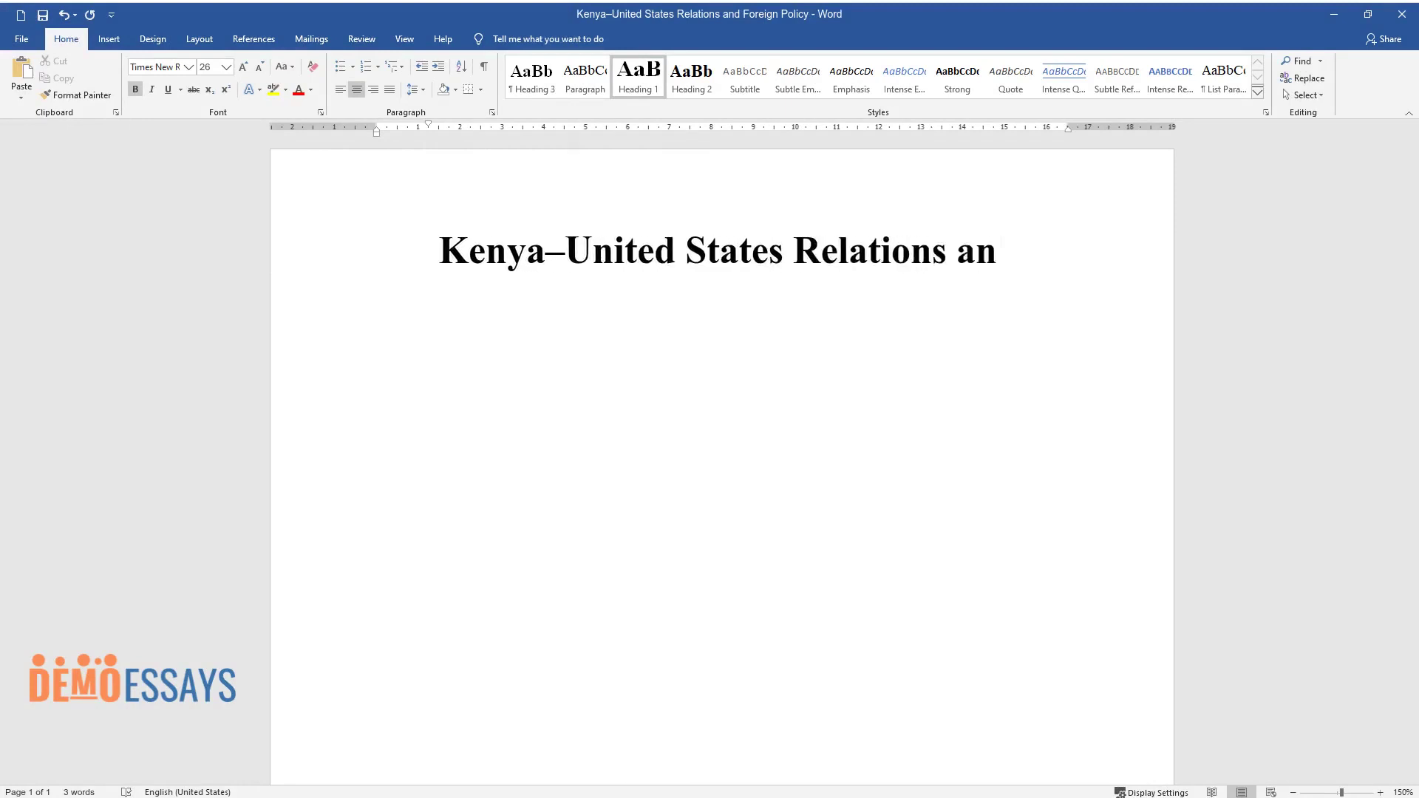
key("Return")
type("Executive Summary")
key("Return")
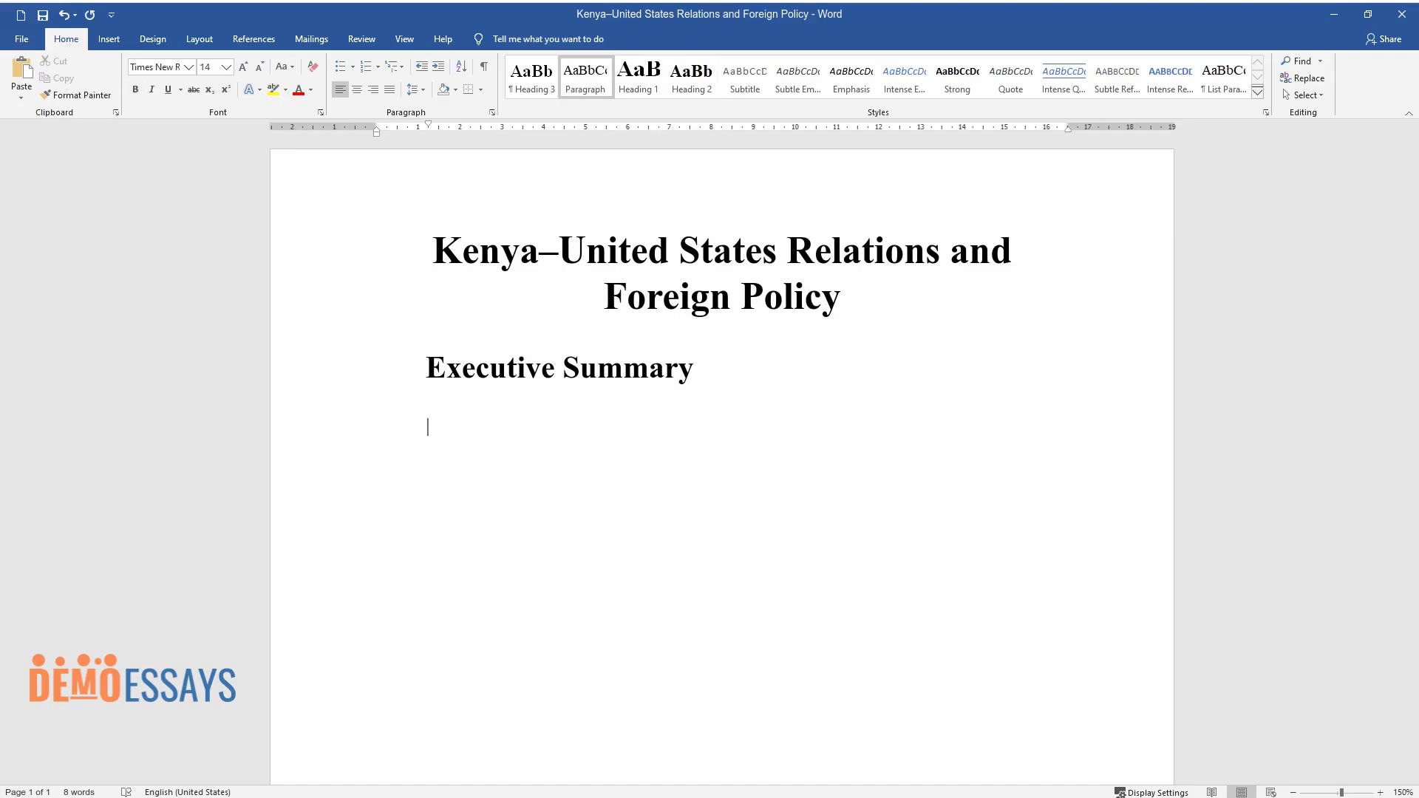
type("This foreign policy research analysis ")
type("focuses on Ken")
type("ya, one of the most prominent countries ")
type("in Sub-Saharan ")
type("Africa. The country has a l")
type("and size of 569,251 square kilomet")
type("ers or")
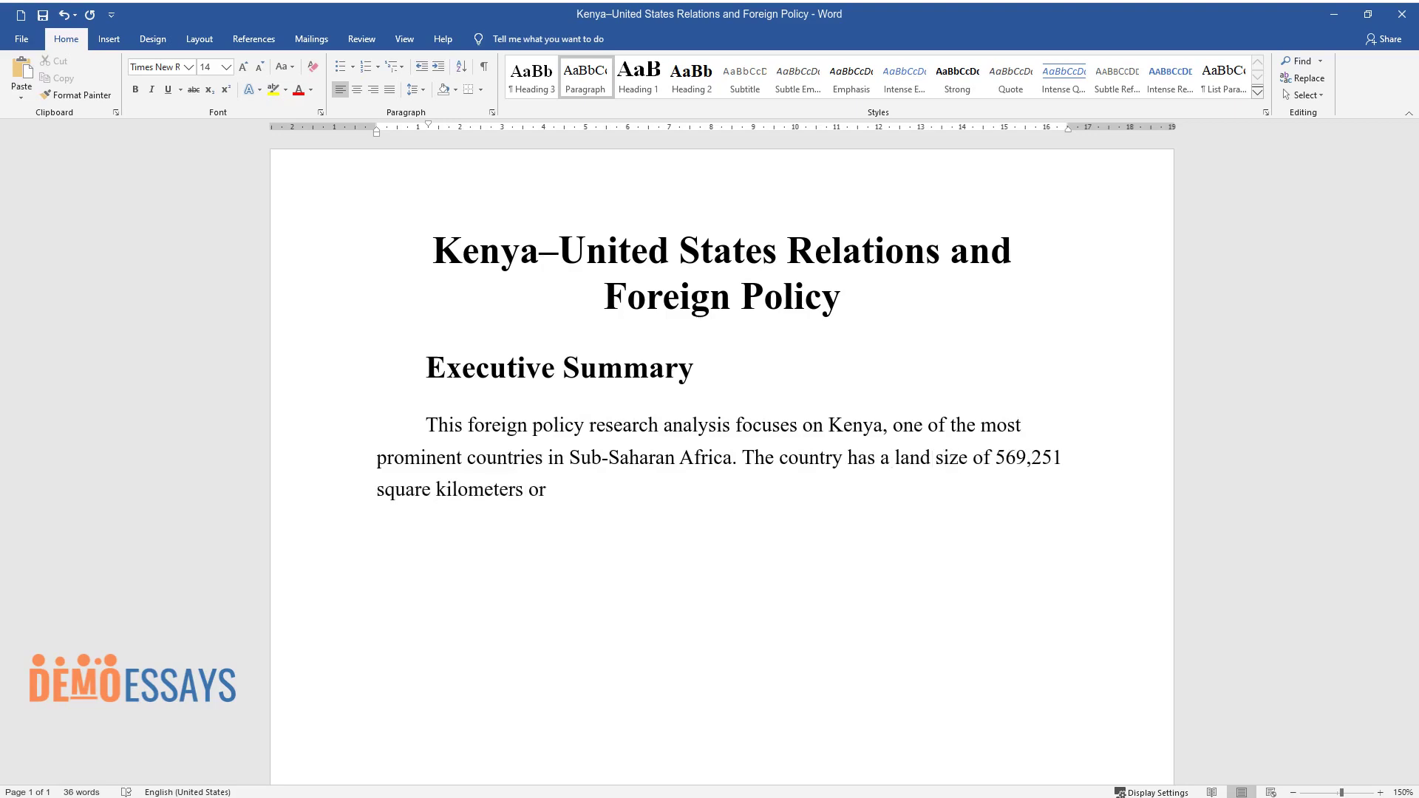
type(" roughly")
type(" twice the size of Arizona State. According to t")
type("he most recent estimates, a")
type("bout 55.8 million peo")
type("ple inhabit Kenya. This population")
type(" comprises different ethnic")
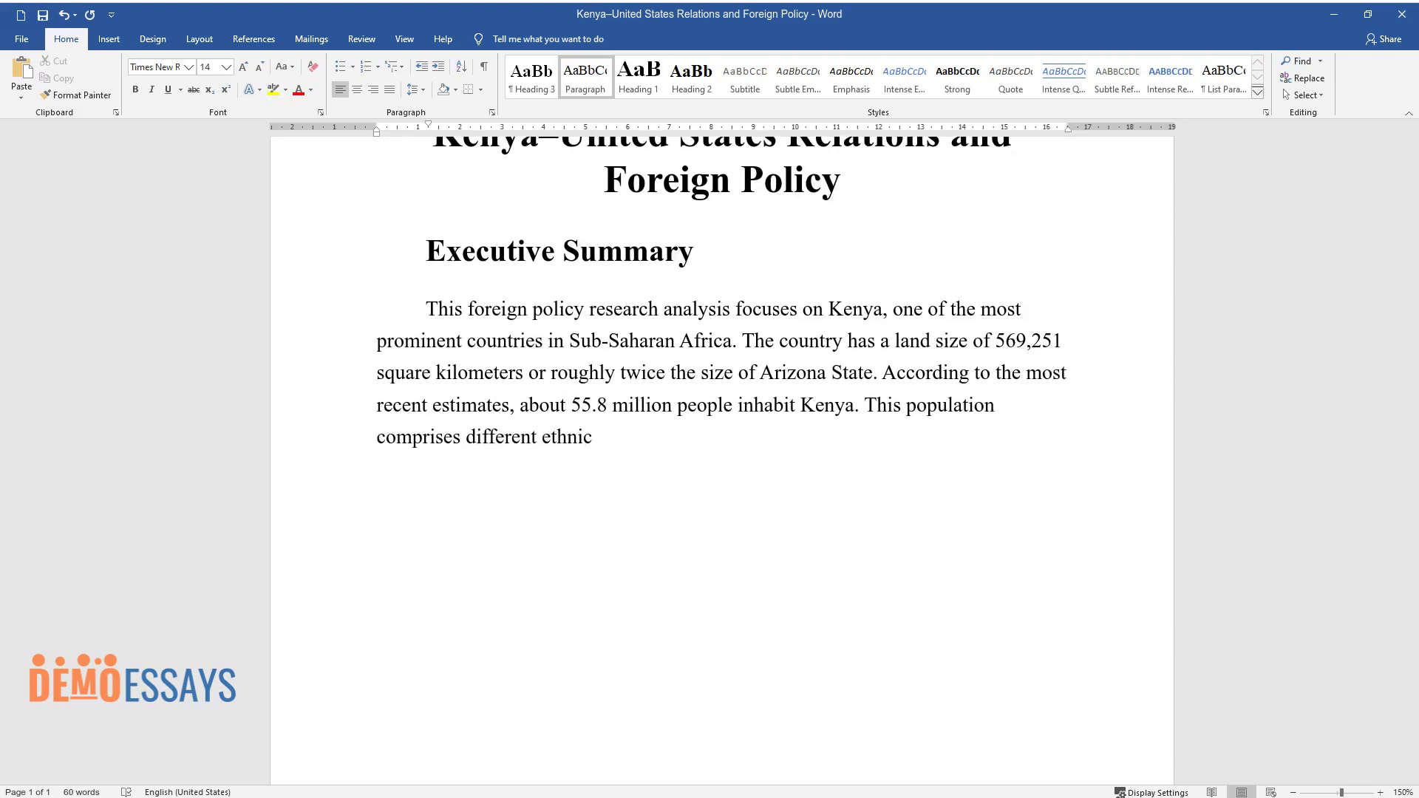
type(" groups, the largest of which are Kikuyu, Luhya, Kalenj")
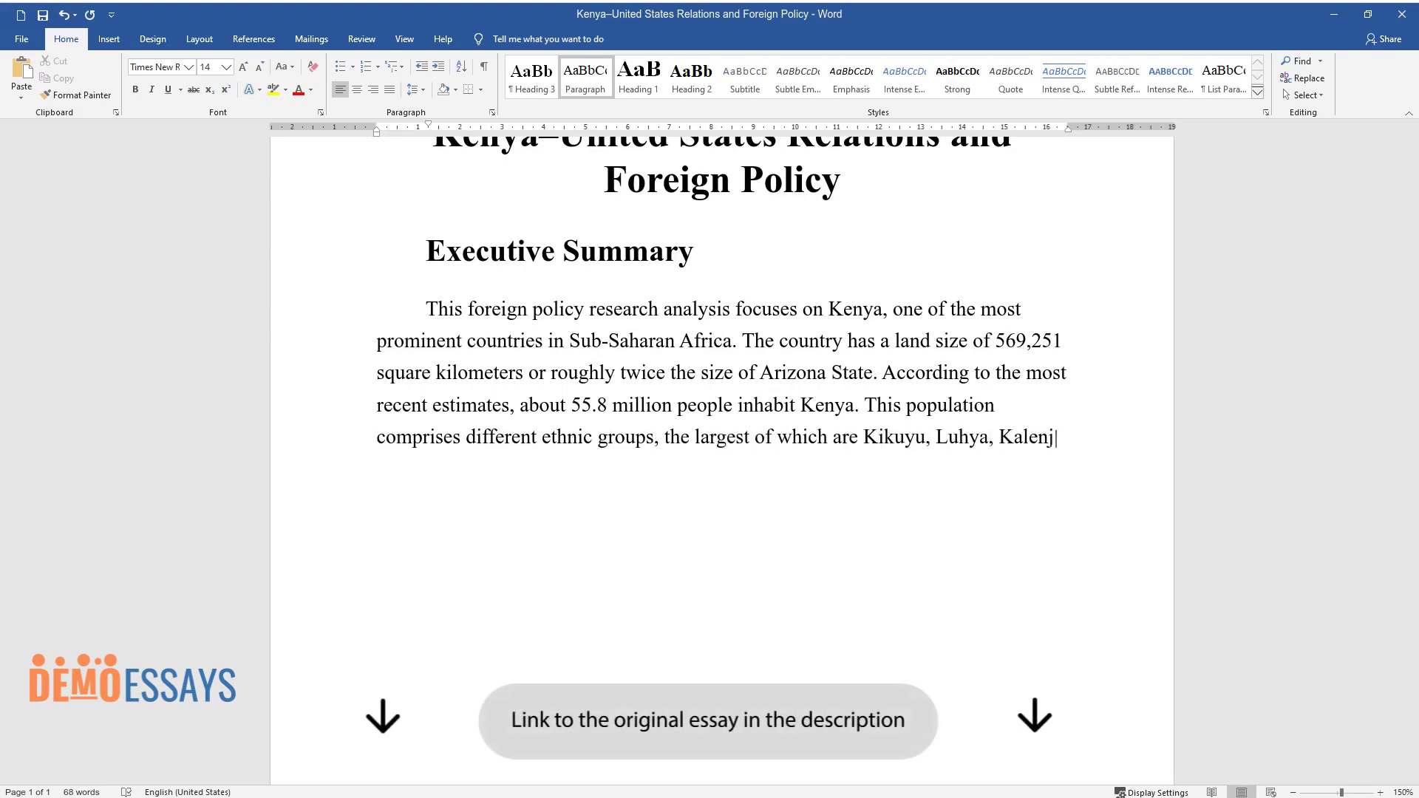
type("in, Luo, and Kamba. The coun")
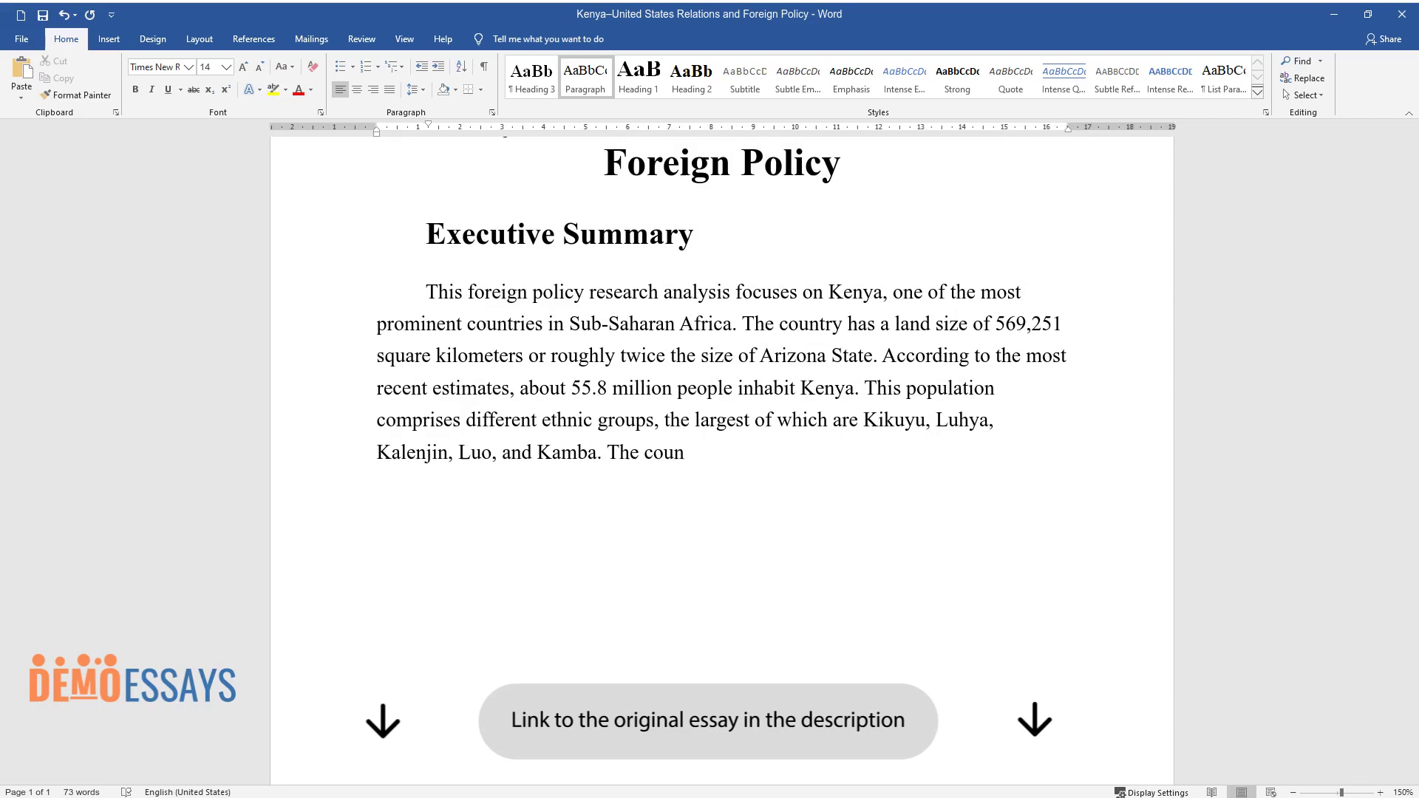
type("try’s 85.5% and 10.9% of th")
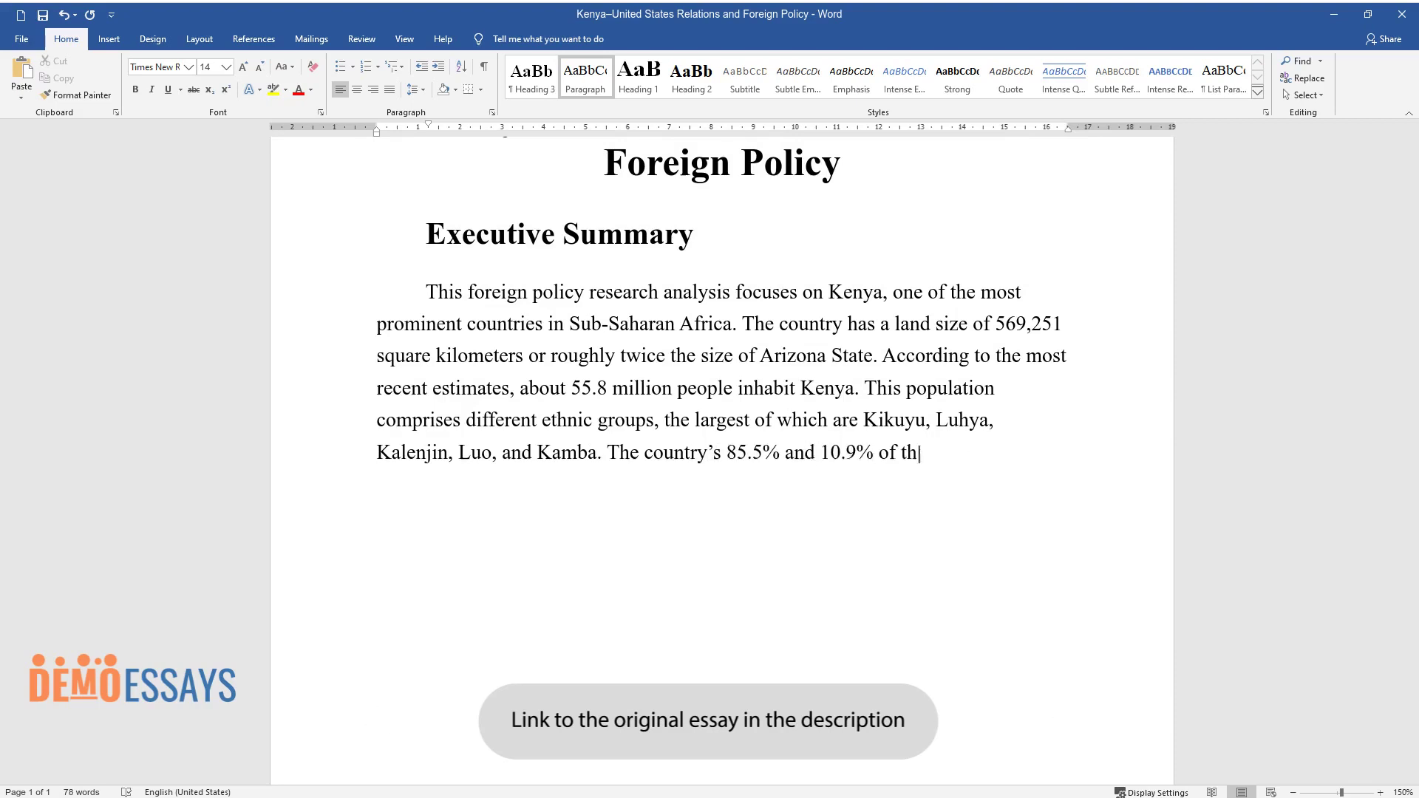
type("e population are classified")
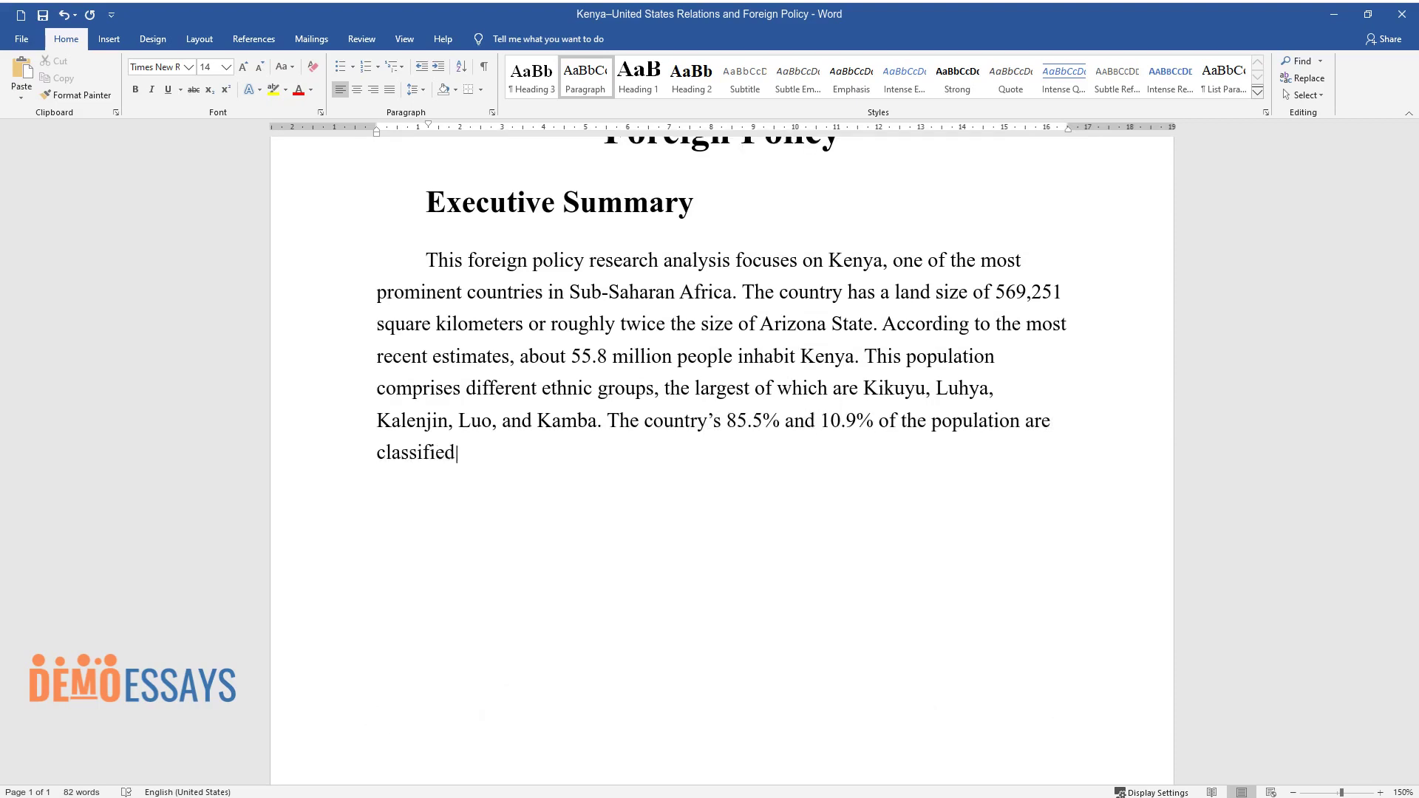
type(" as Christians and Muslims r")
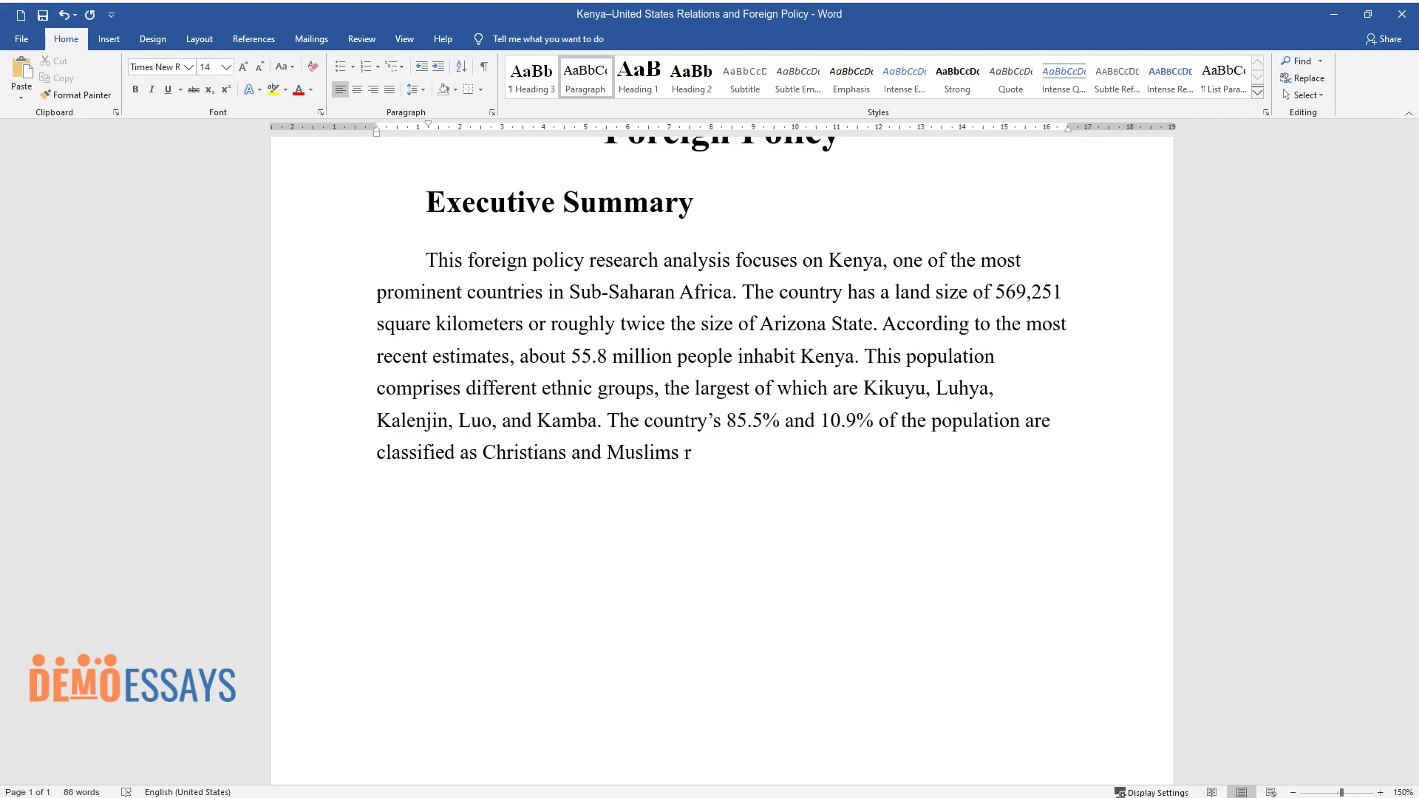
type("espectively. Despite its ethnic diversity, Keny")
type("a's religious profile depict")
type("s significant homogeneity.")
Start a new paragraph beginning 'The country's historical background is significantly tied to its governance system.'
key("Return")
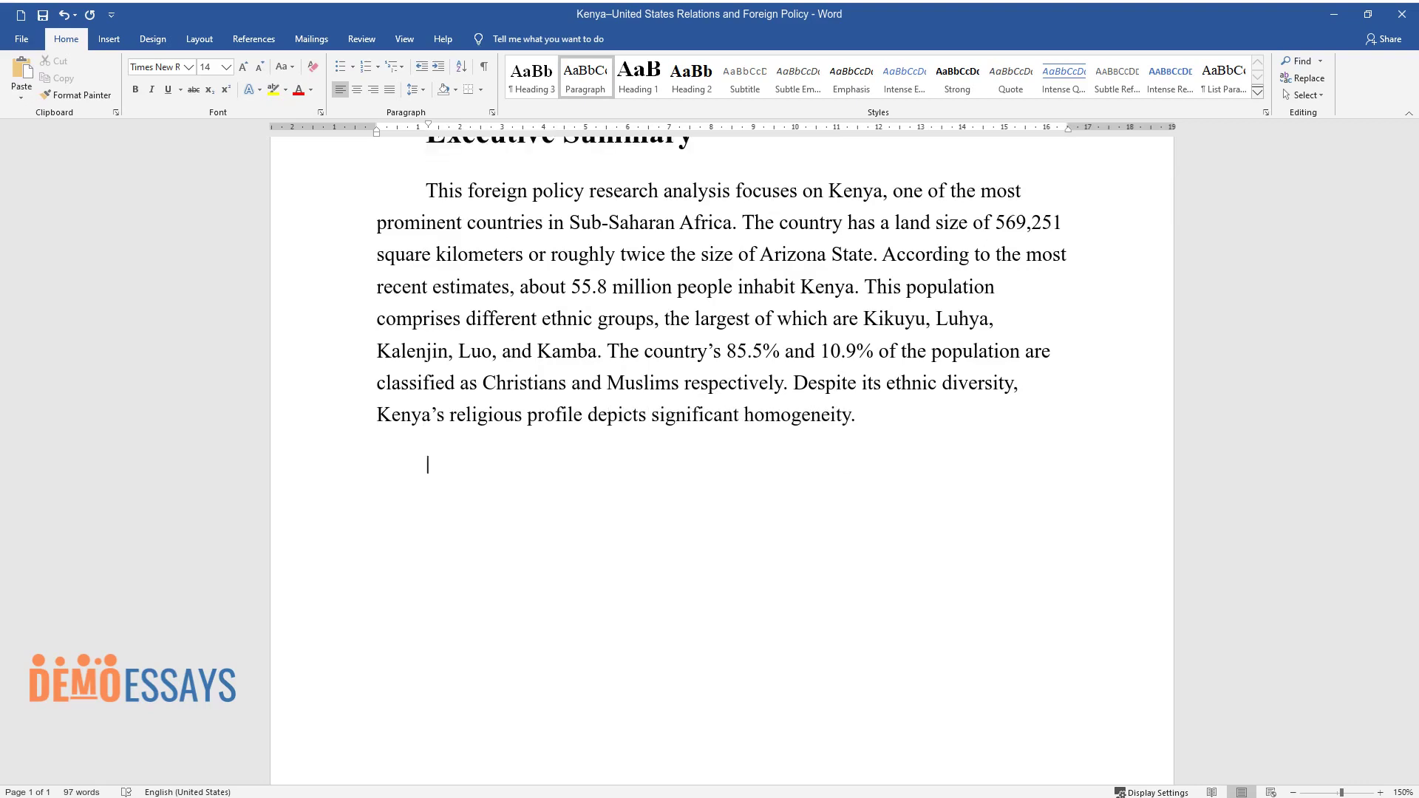
type("The country's historical backgrou")
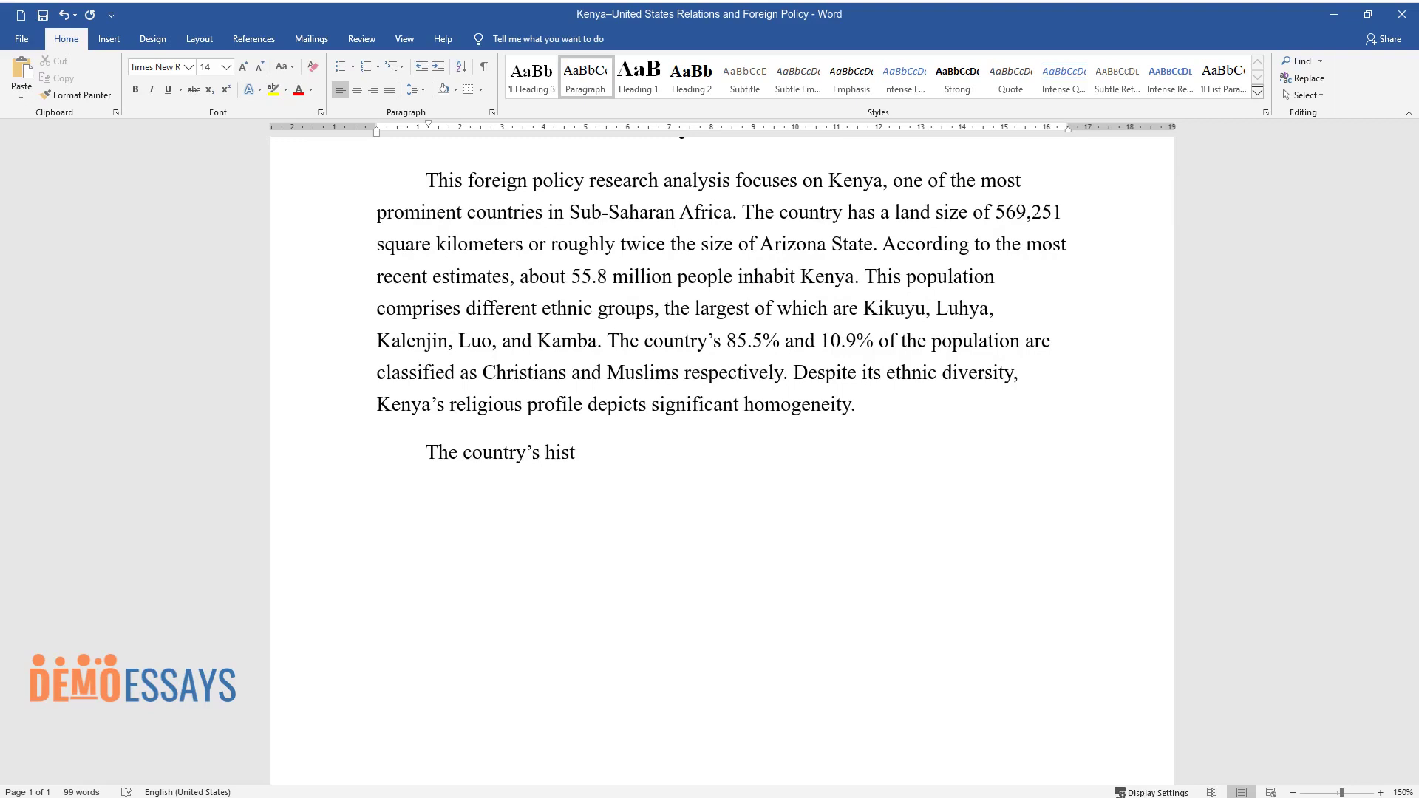
type("nd is significan")
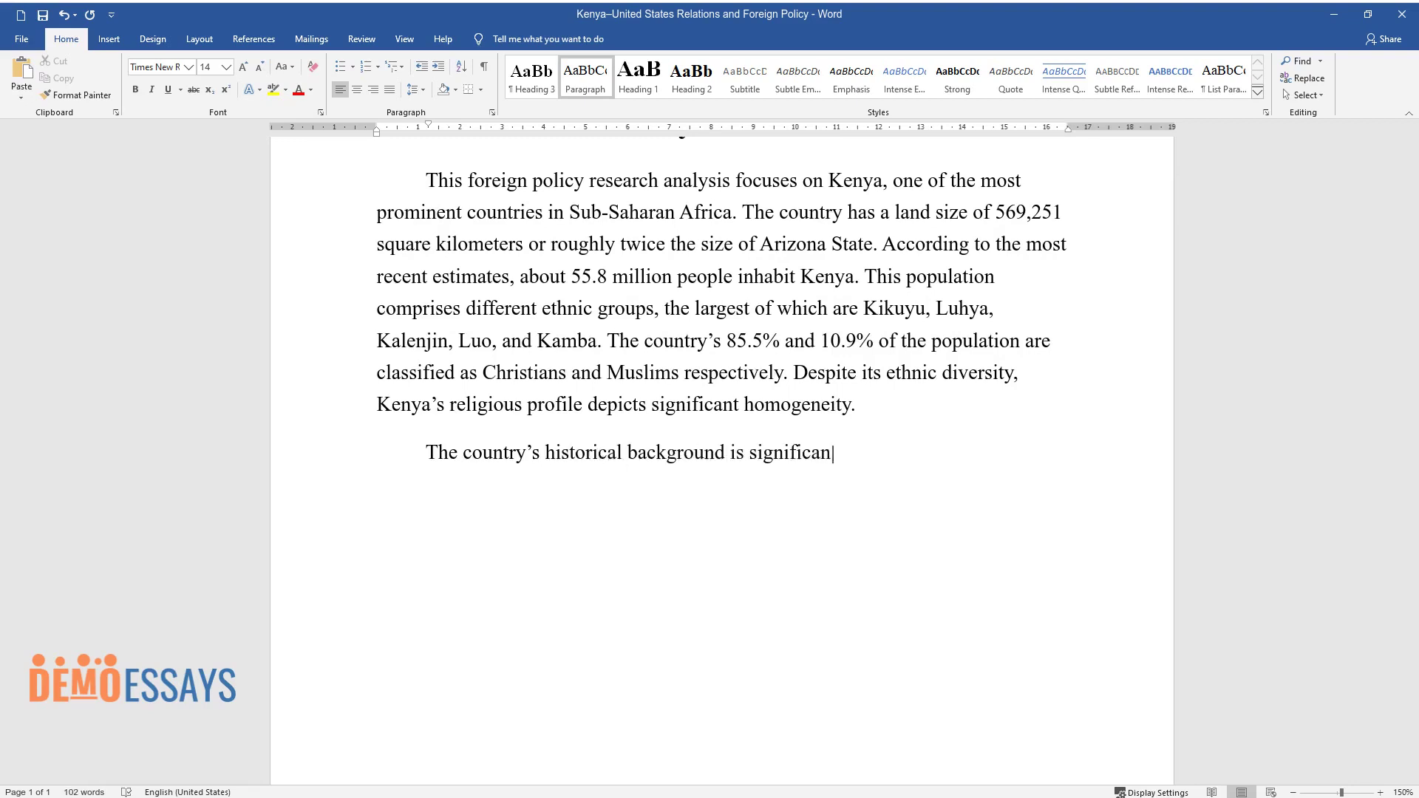
type("tly tied to its governance syst")
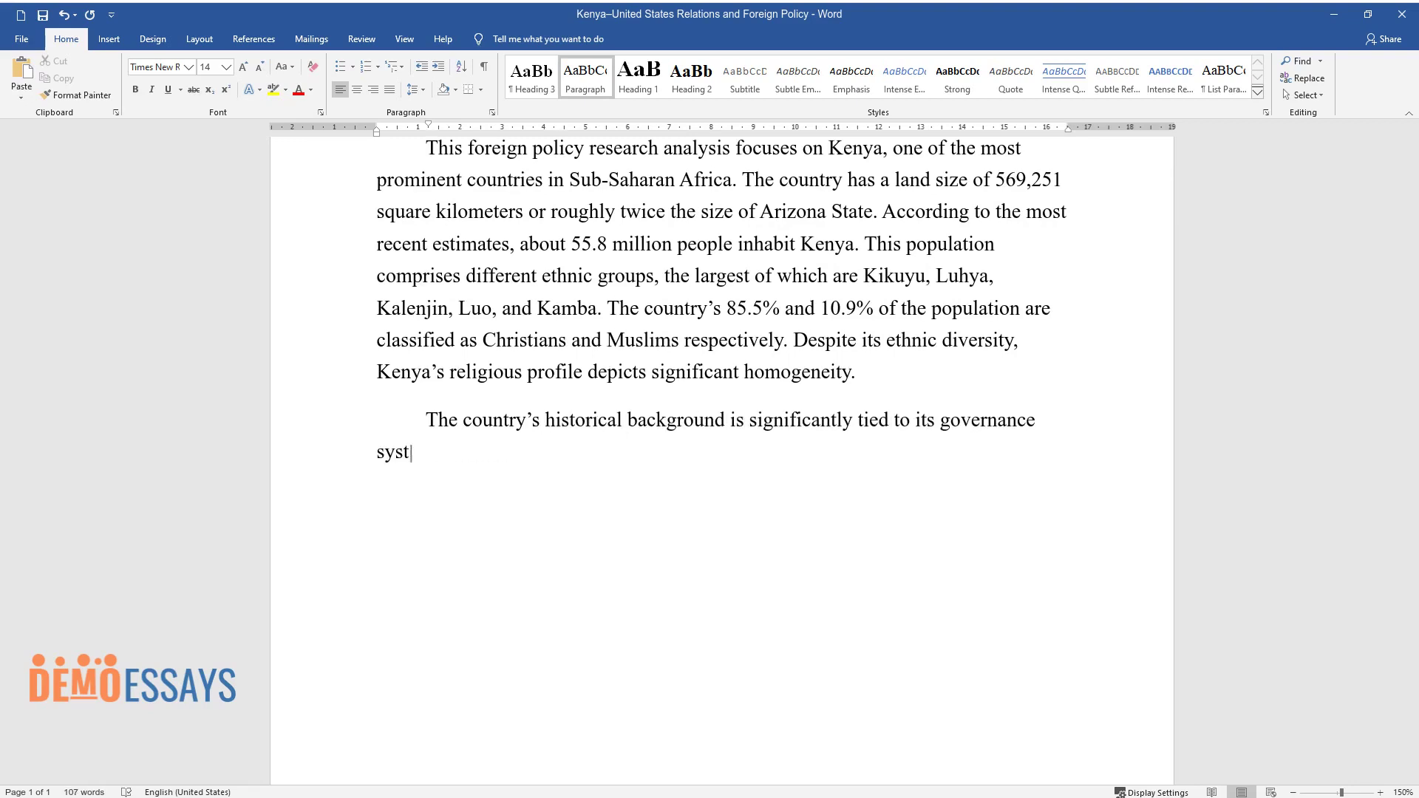
type("em. Officially, Kenya gained in")
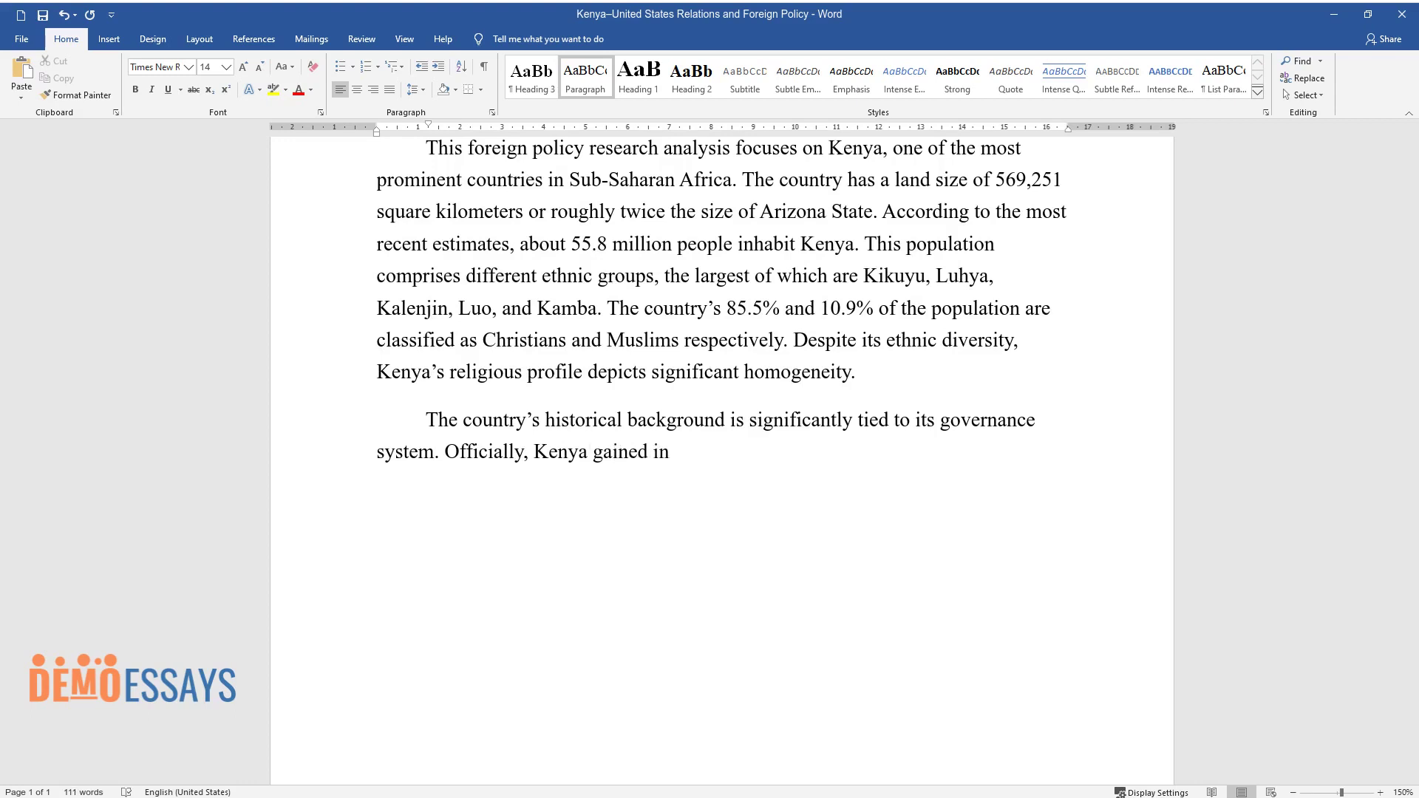
type("dependence from the United Kin")
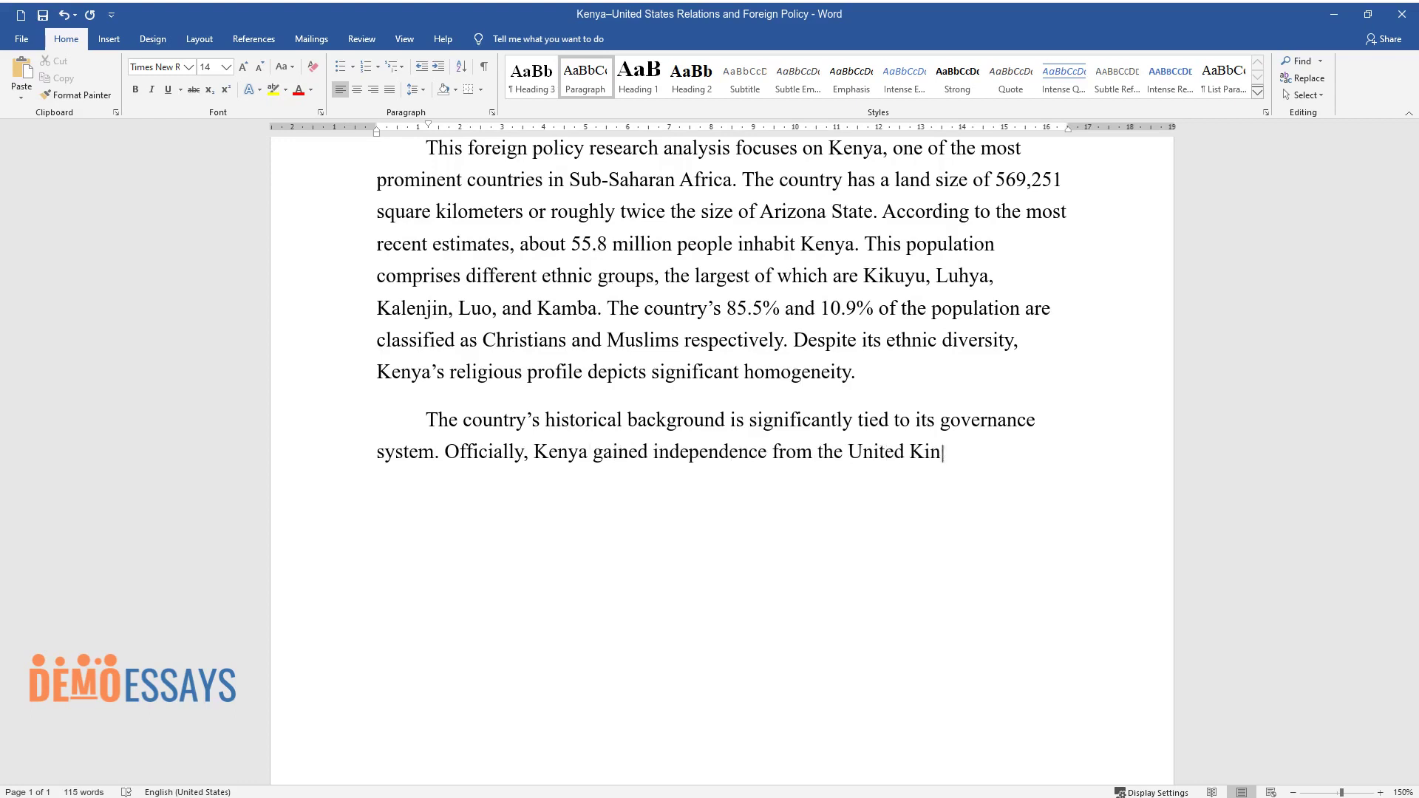
type("gdom in 1968. However, its gove")
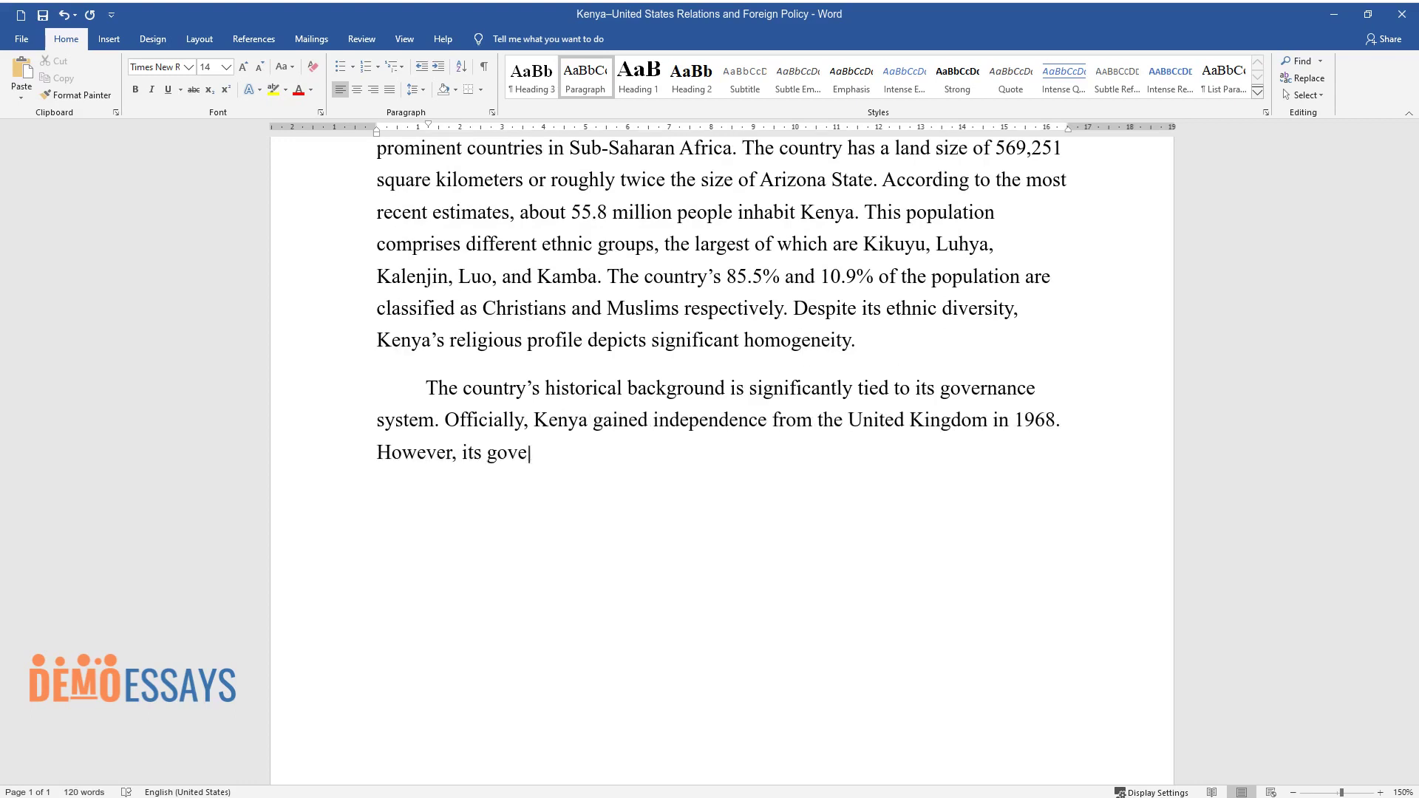
type("rnance structure largely resemb")
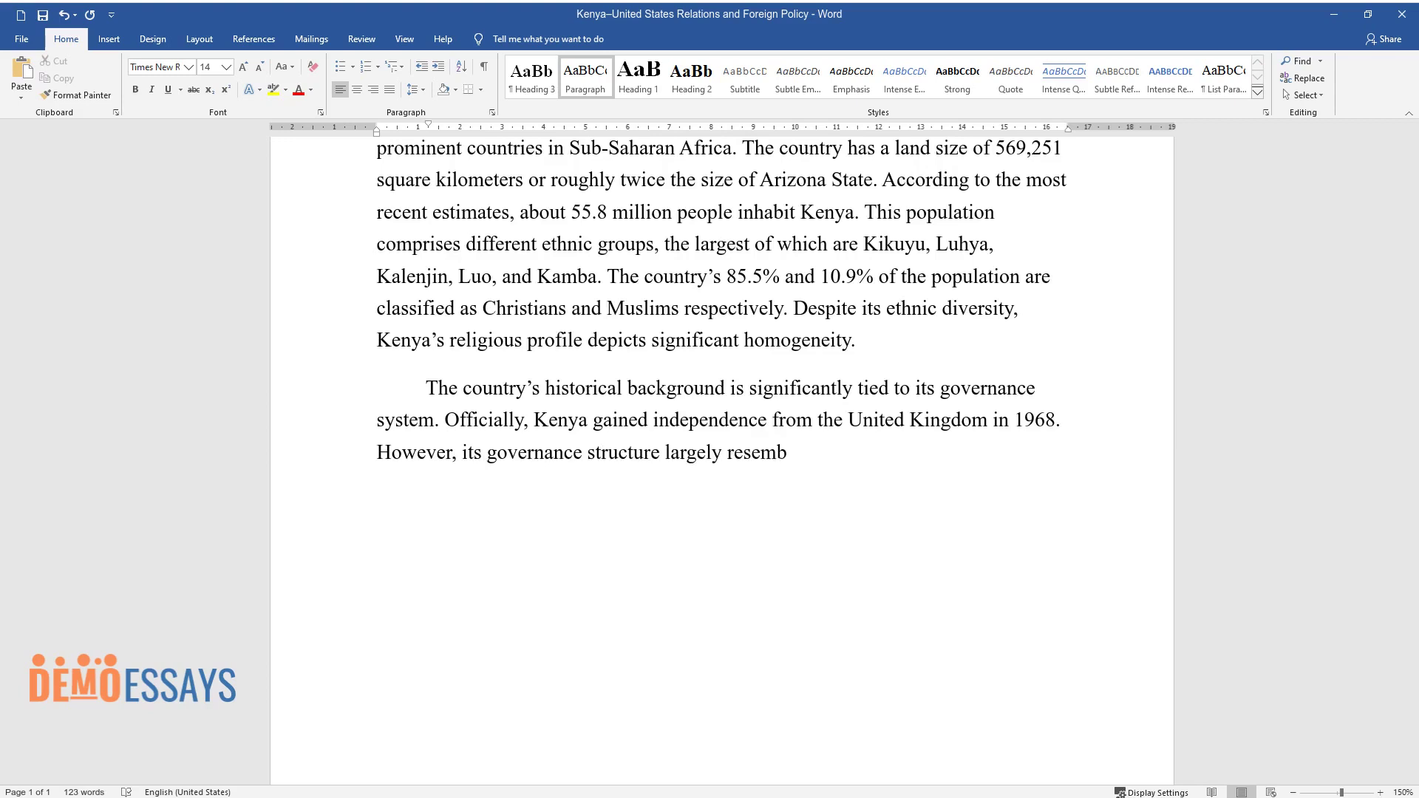
type("les that of its colonizer and ")
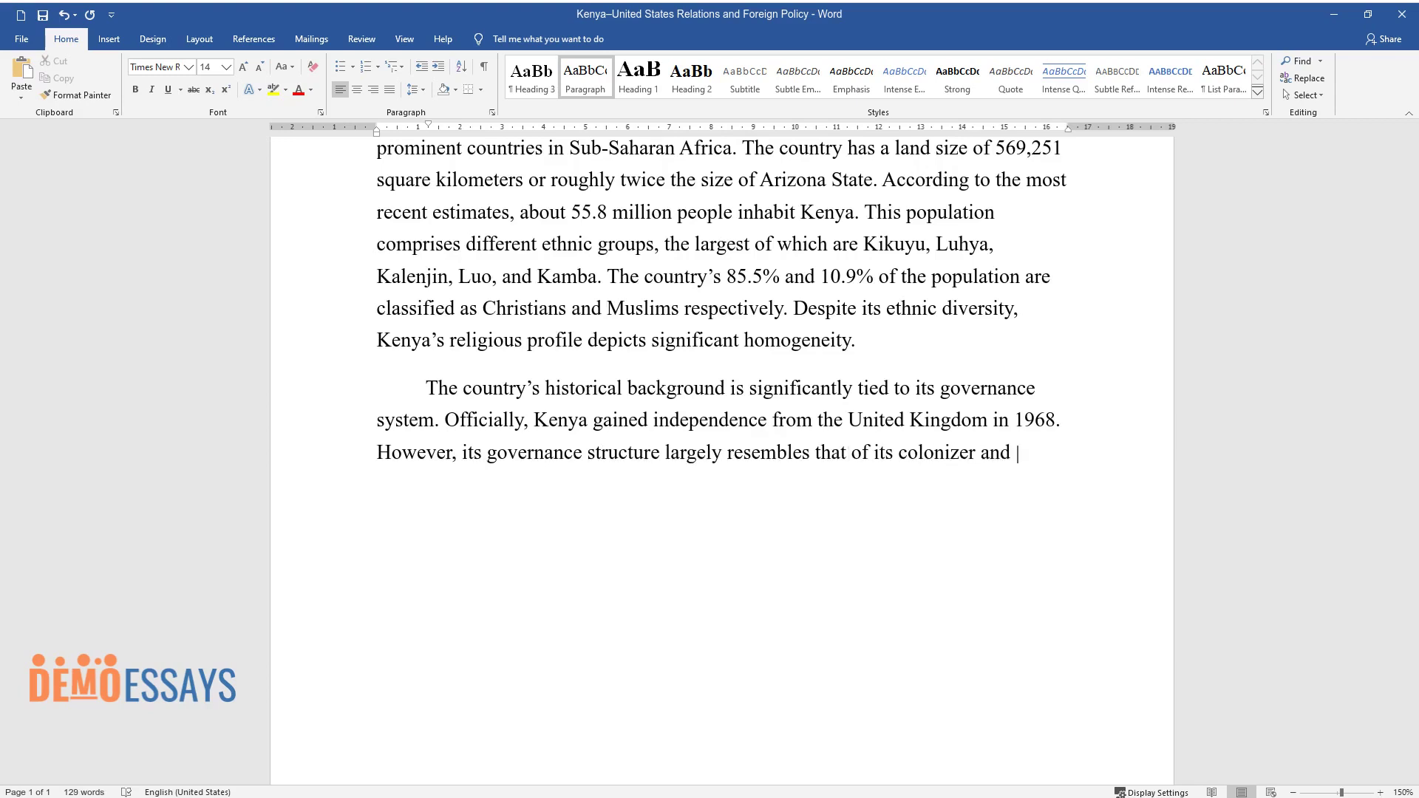
type("continues to be engulfed by a façade of democratic rule. The c")
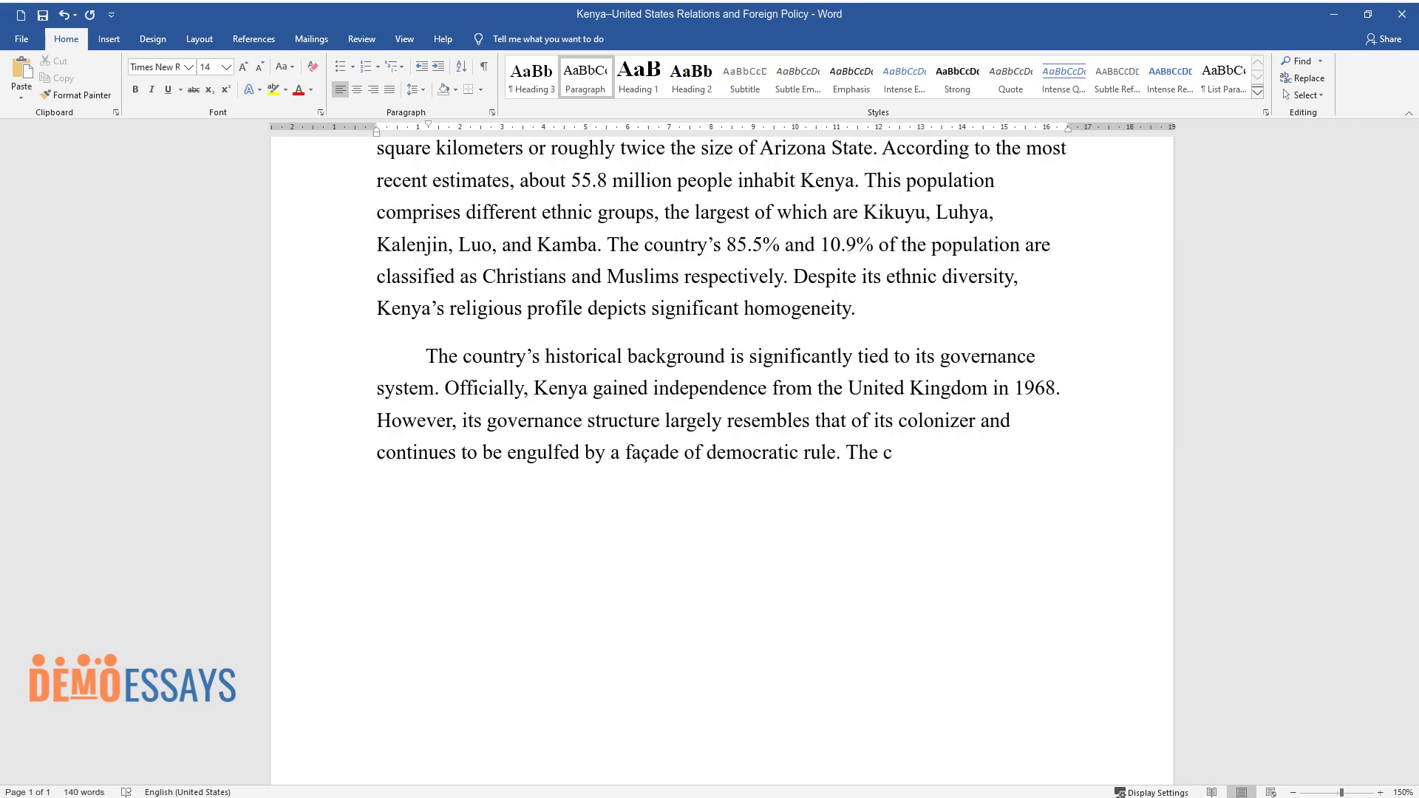
type("ountry promulgated a new consti")
type("tution in 2010 as part of a re")
type("solve to strengthen demo")
type("cracy and the rule of ")
type("law, but this path has been beset by po")
type("litical violence. In the 2022 elections")
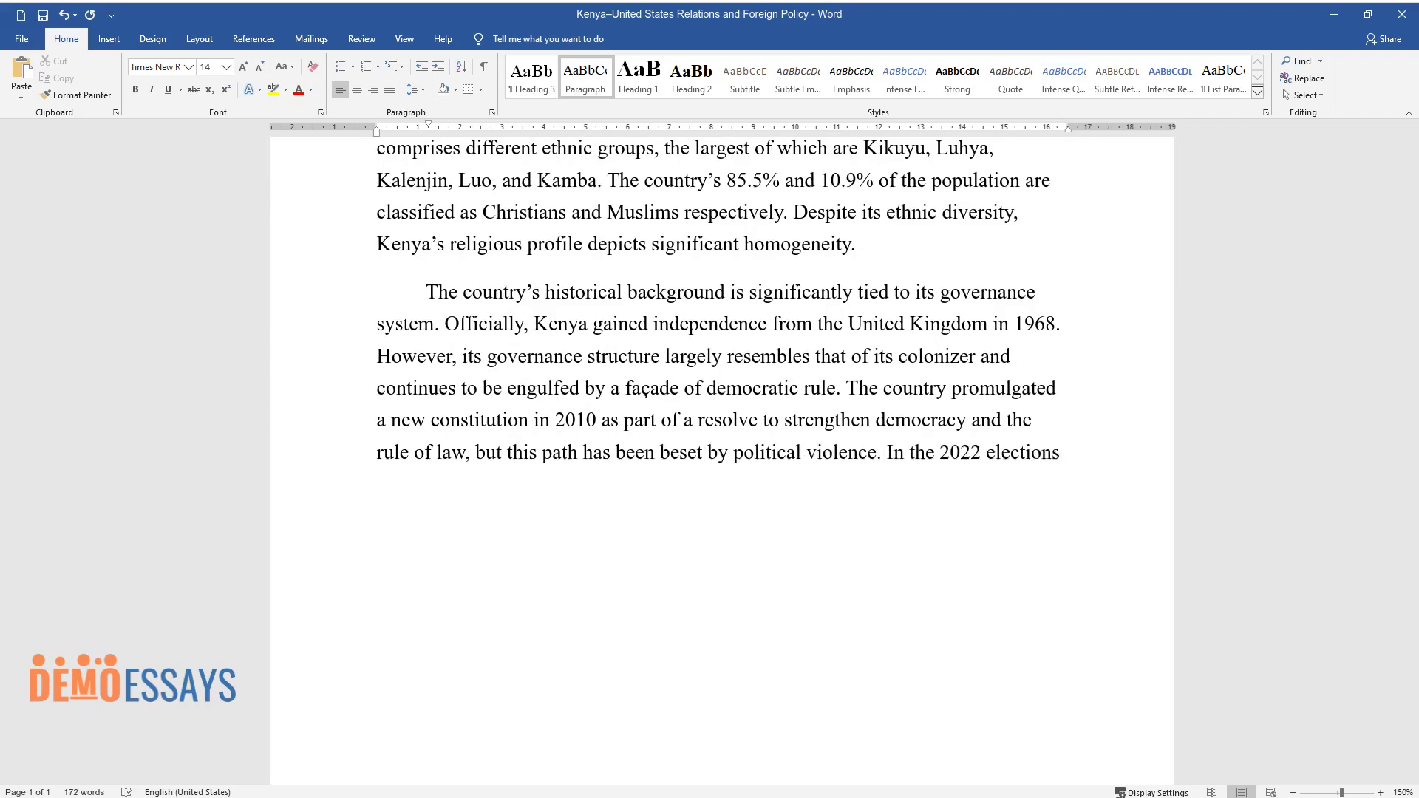
type(", Kenyans demonstrated remarka")
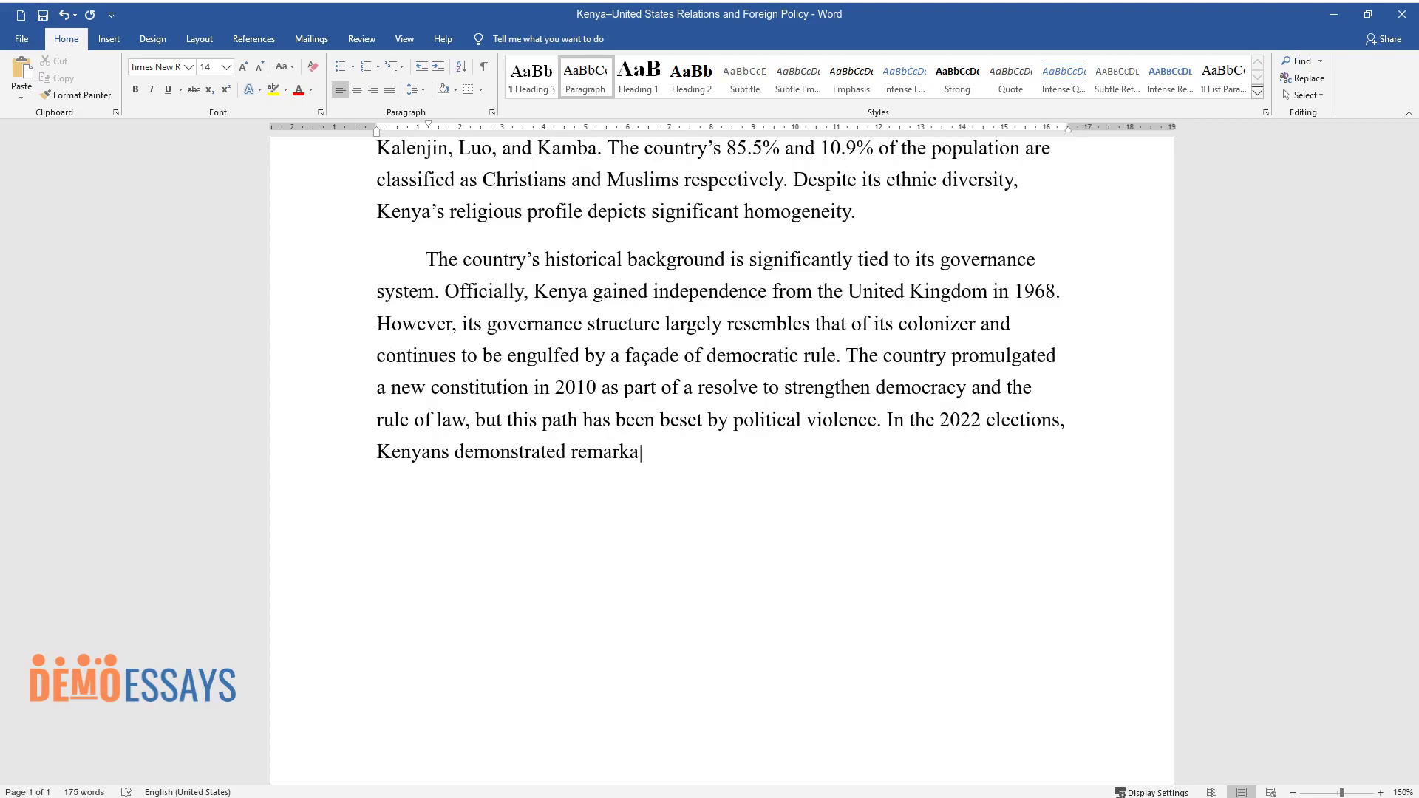
type("ble political maturity, refusing")
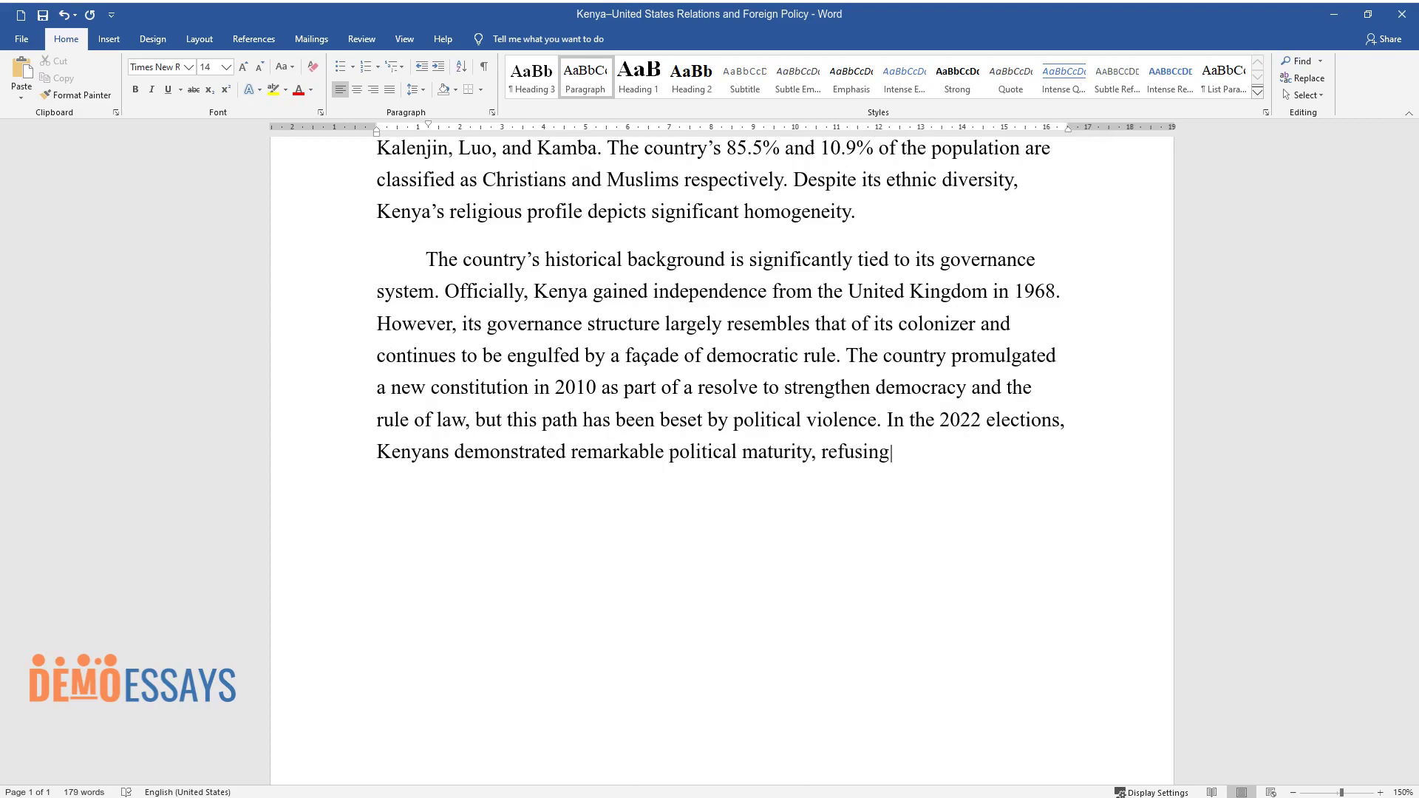
type(" a repeat of the post-election")
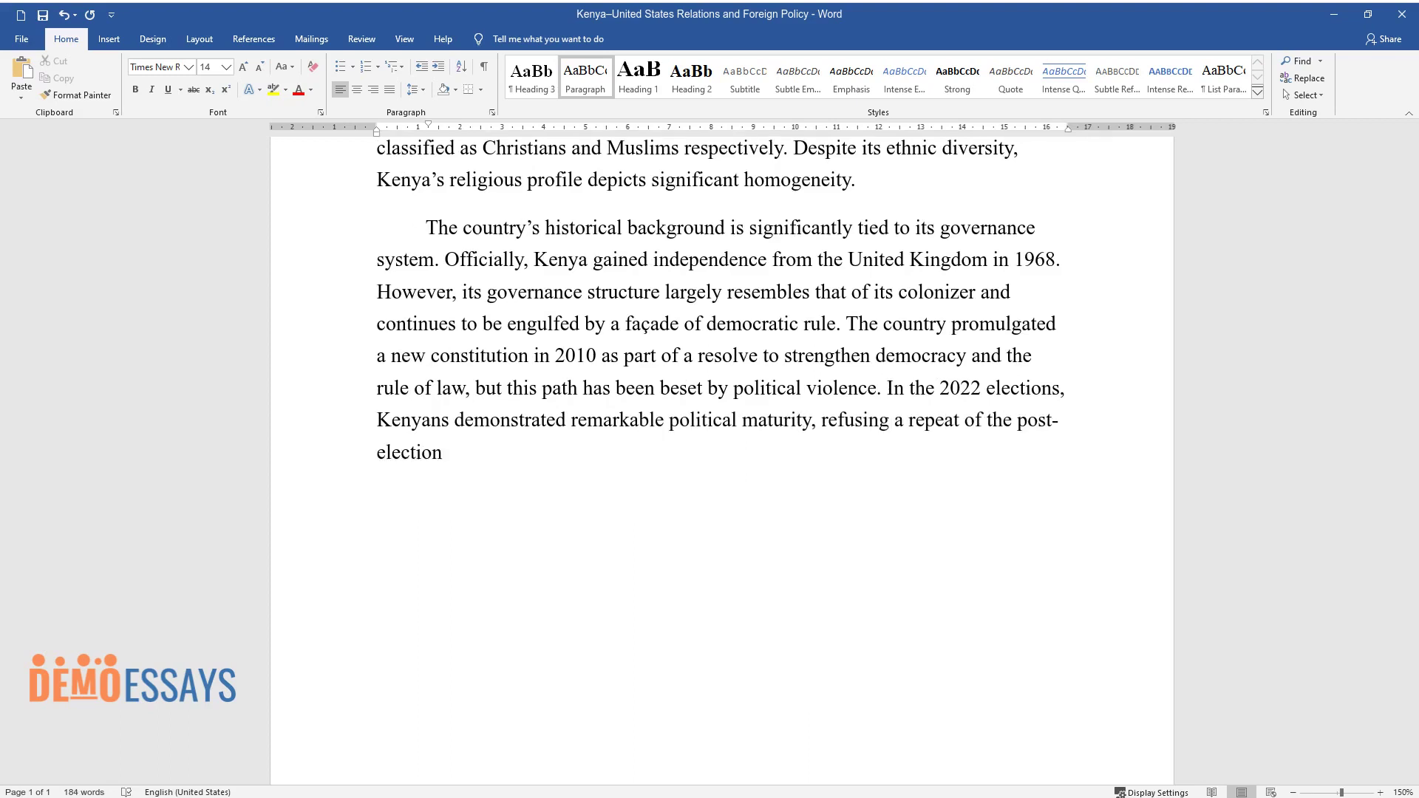
type(" violence recorded in previous years, especially in 2007-2018")
type(". Consequently, Kenya can be se")
type("en as a developing country with")
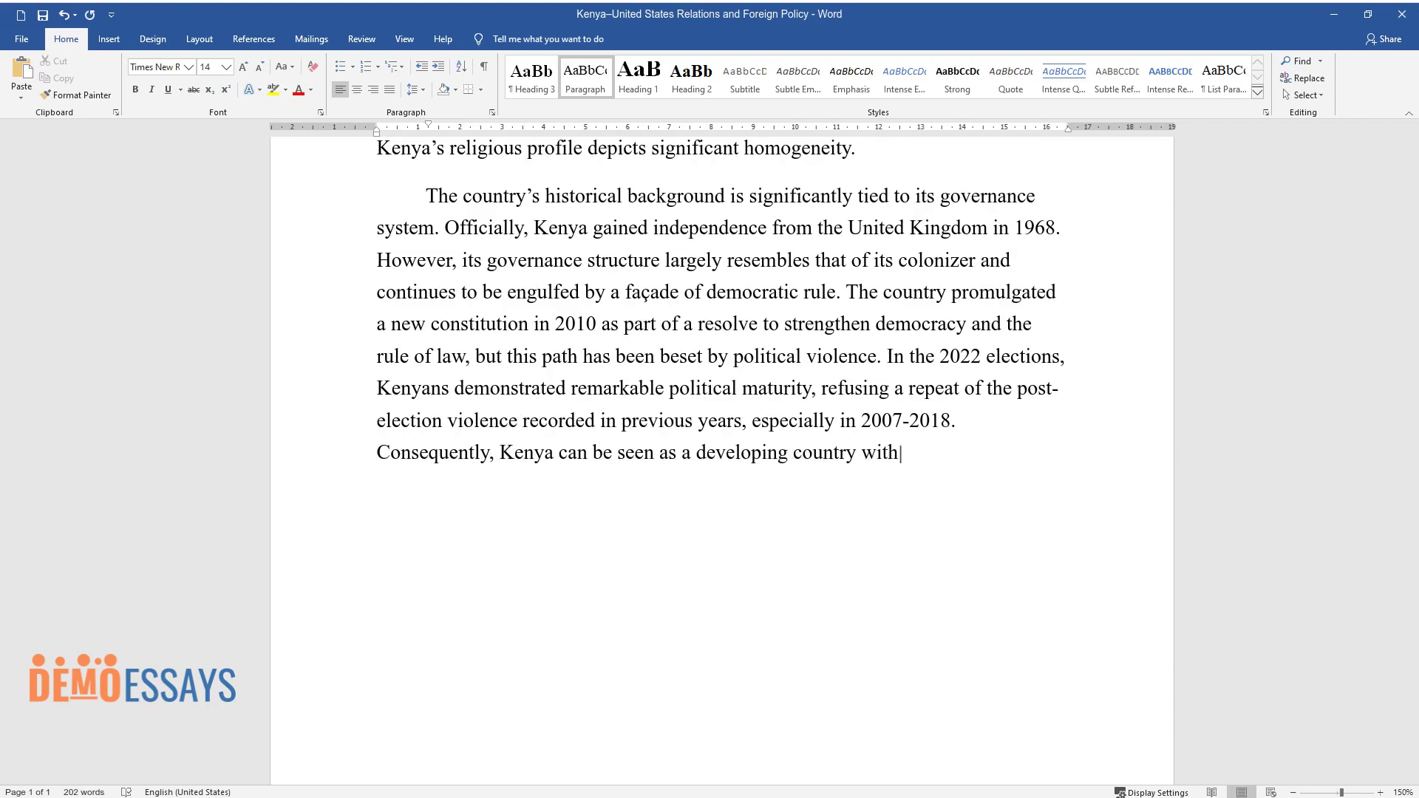
type(" relative stability.")
Add the 'Scope of Problem' heading and a paragraph beginning 'Kenya has many natural resources'
key("Return")
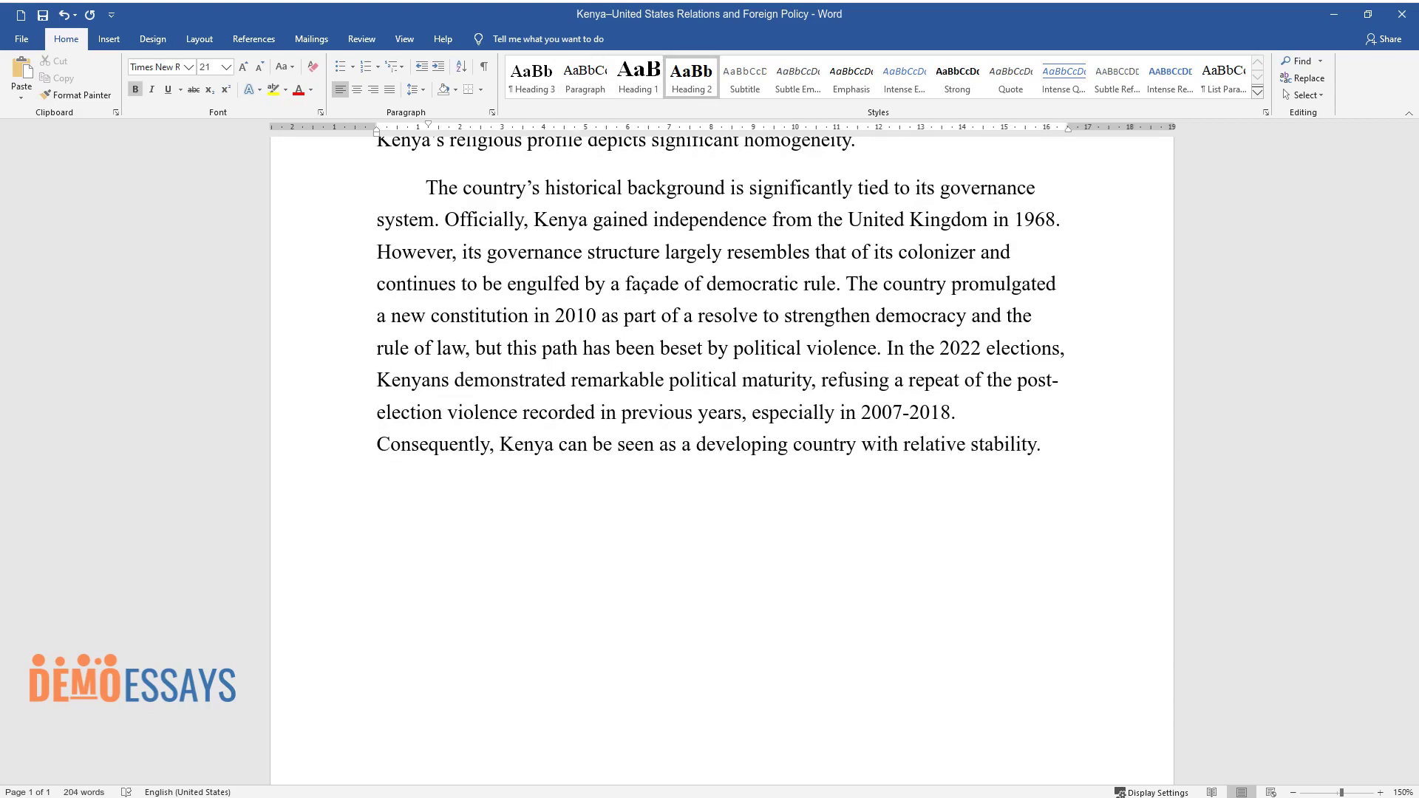
type("Scope of Problem")
key("Return")
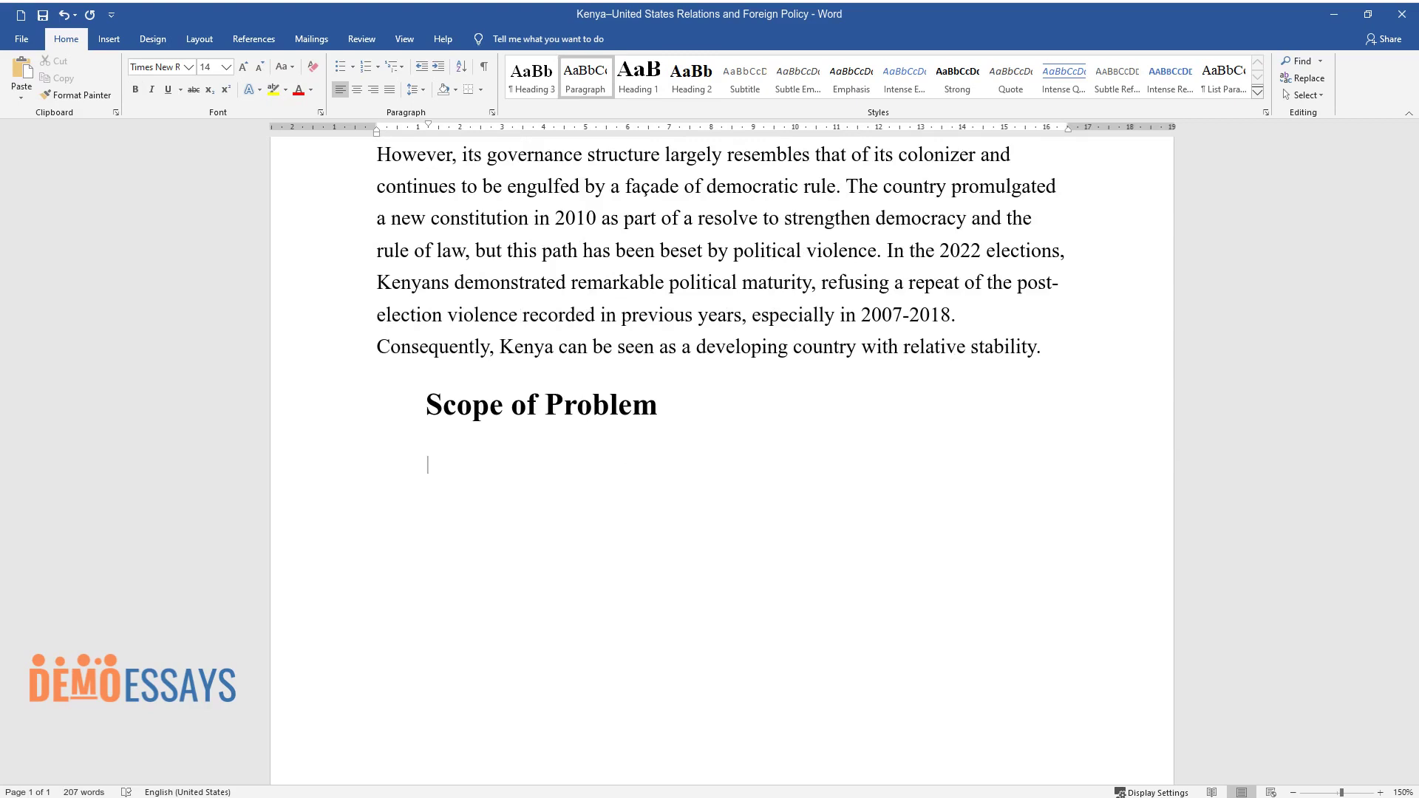
type("Kenya has many natur")
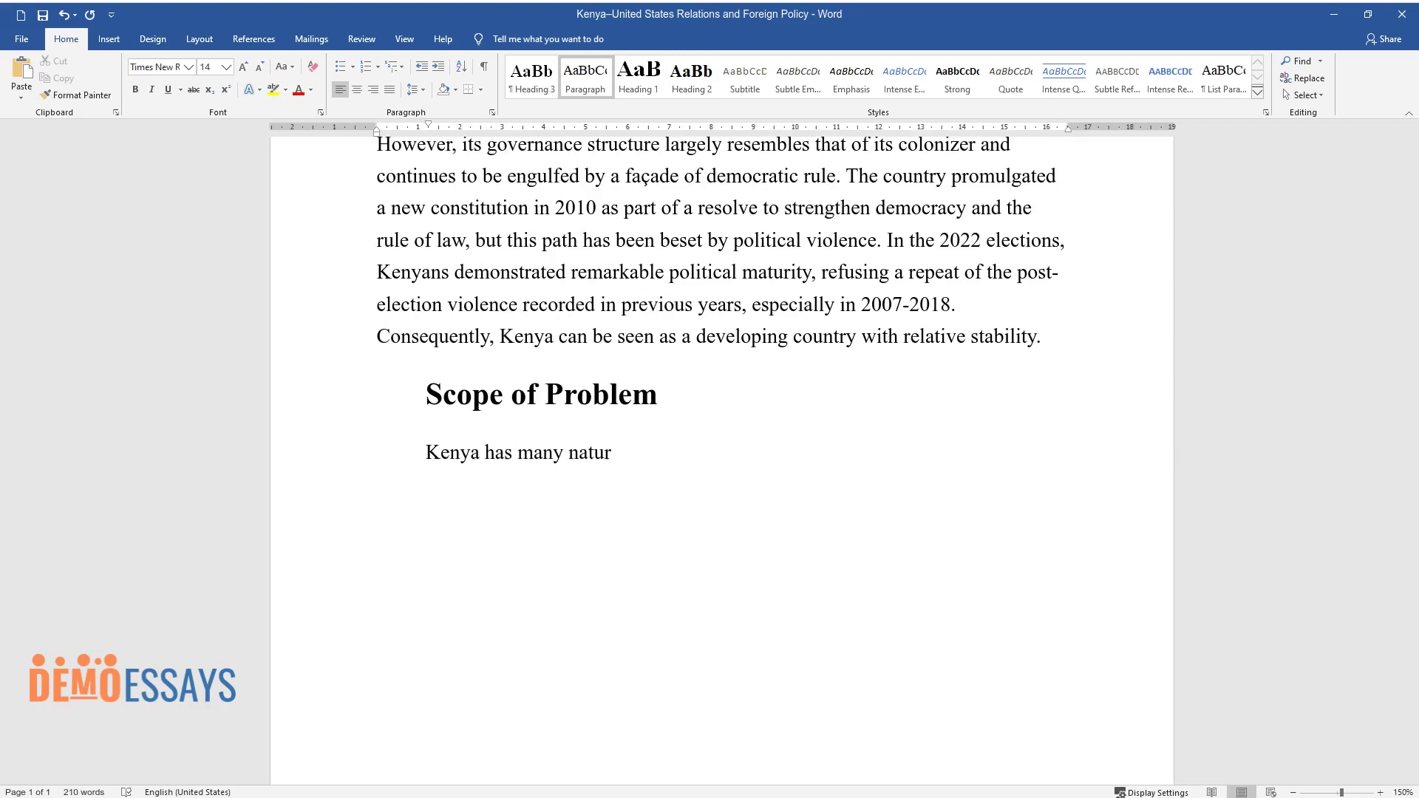
type("al resources that make it desi")
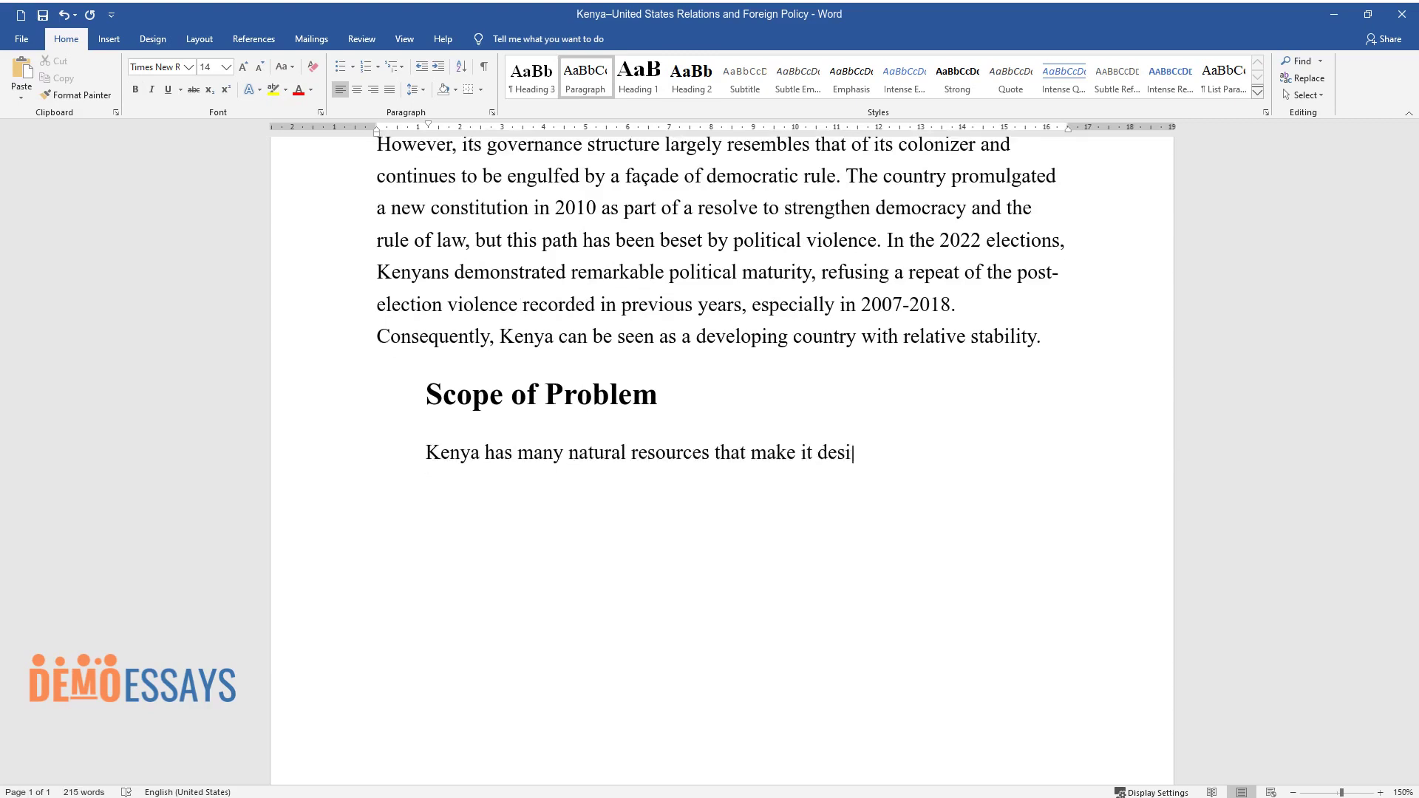
type("rable as a trading partner for the Unit")
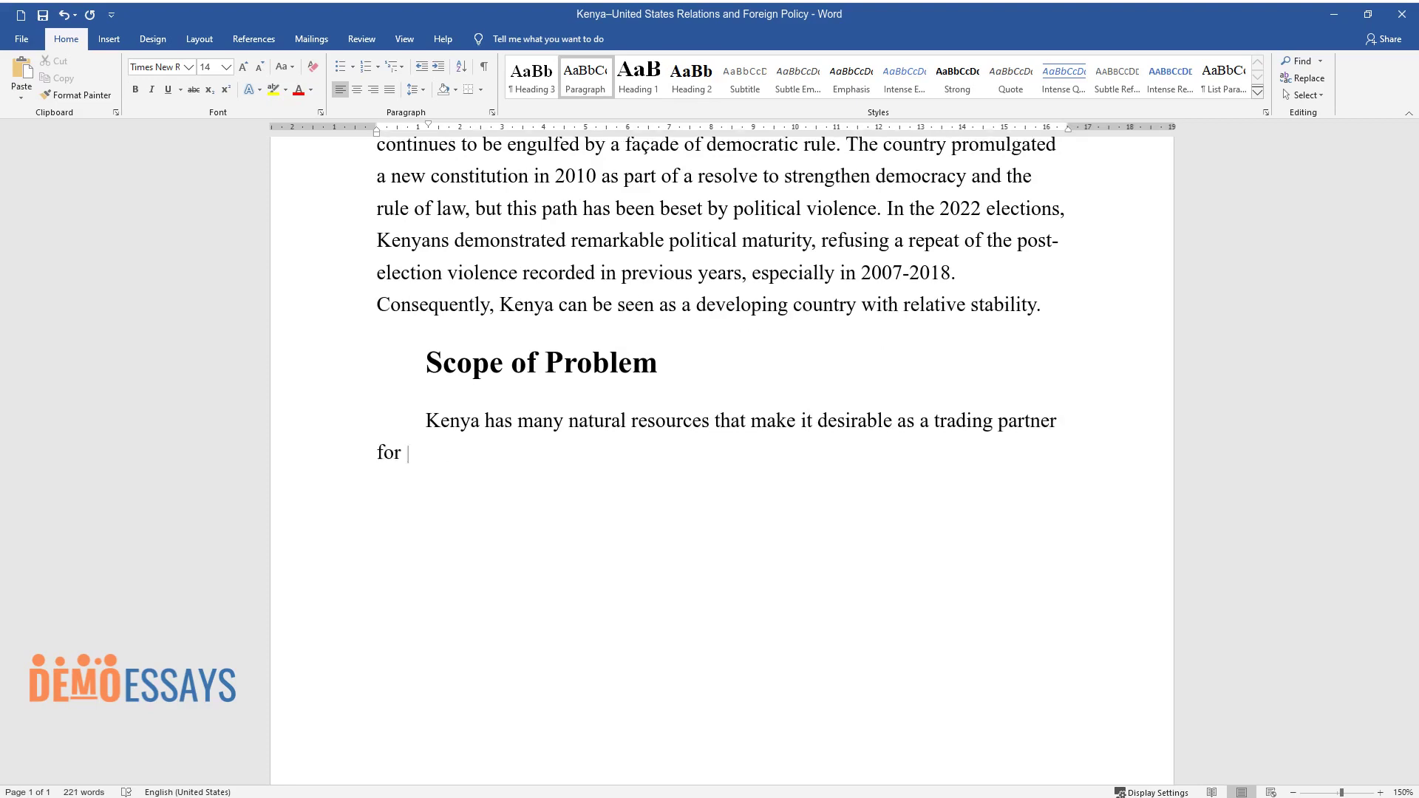
type("ed States. Given the Un")
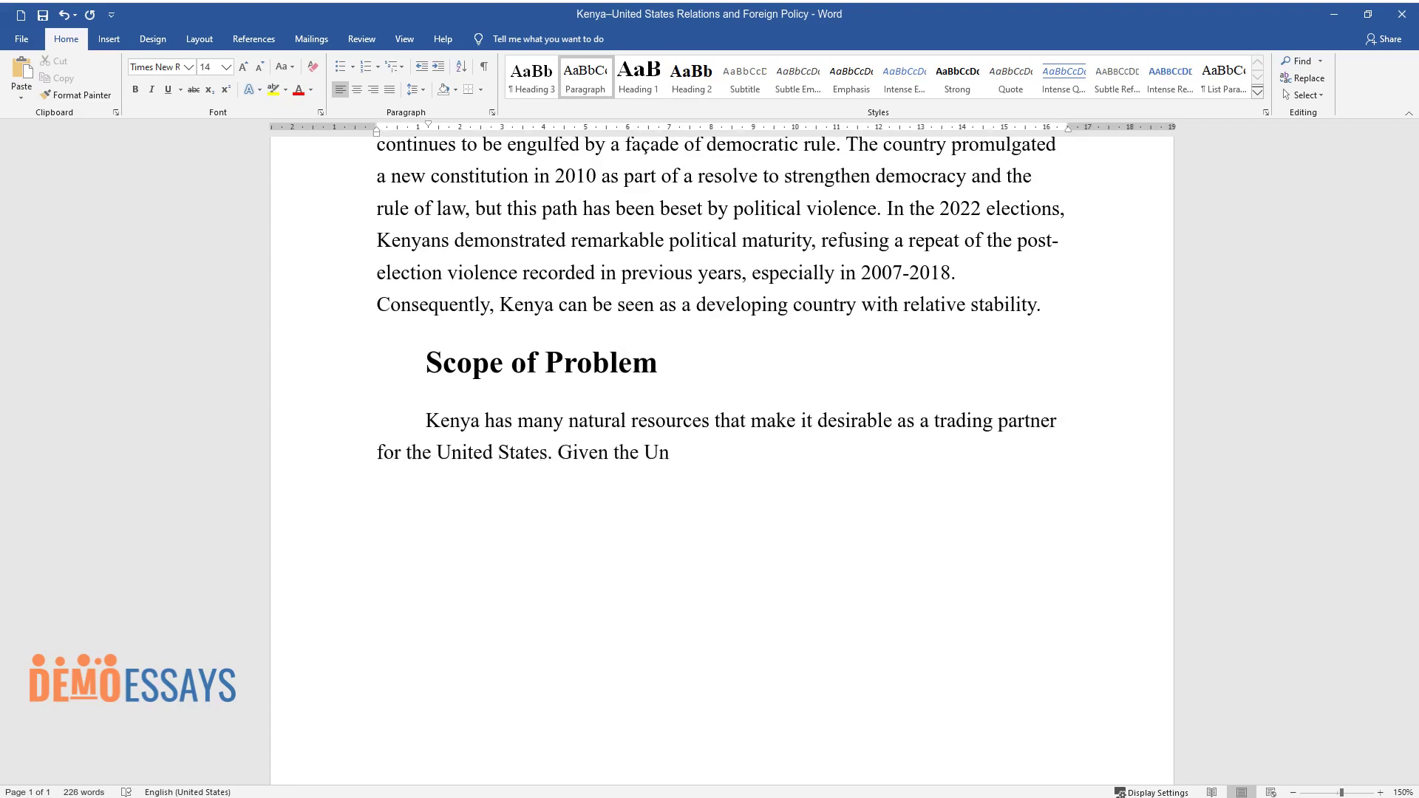
type("ited States' high demand for fossil fuel, the recent discovery of Ken")
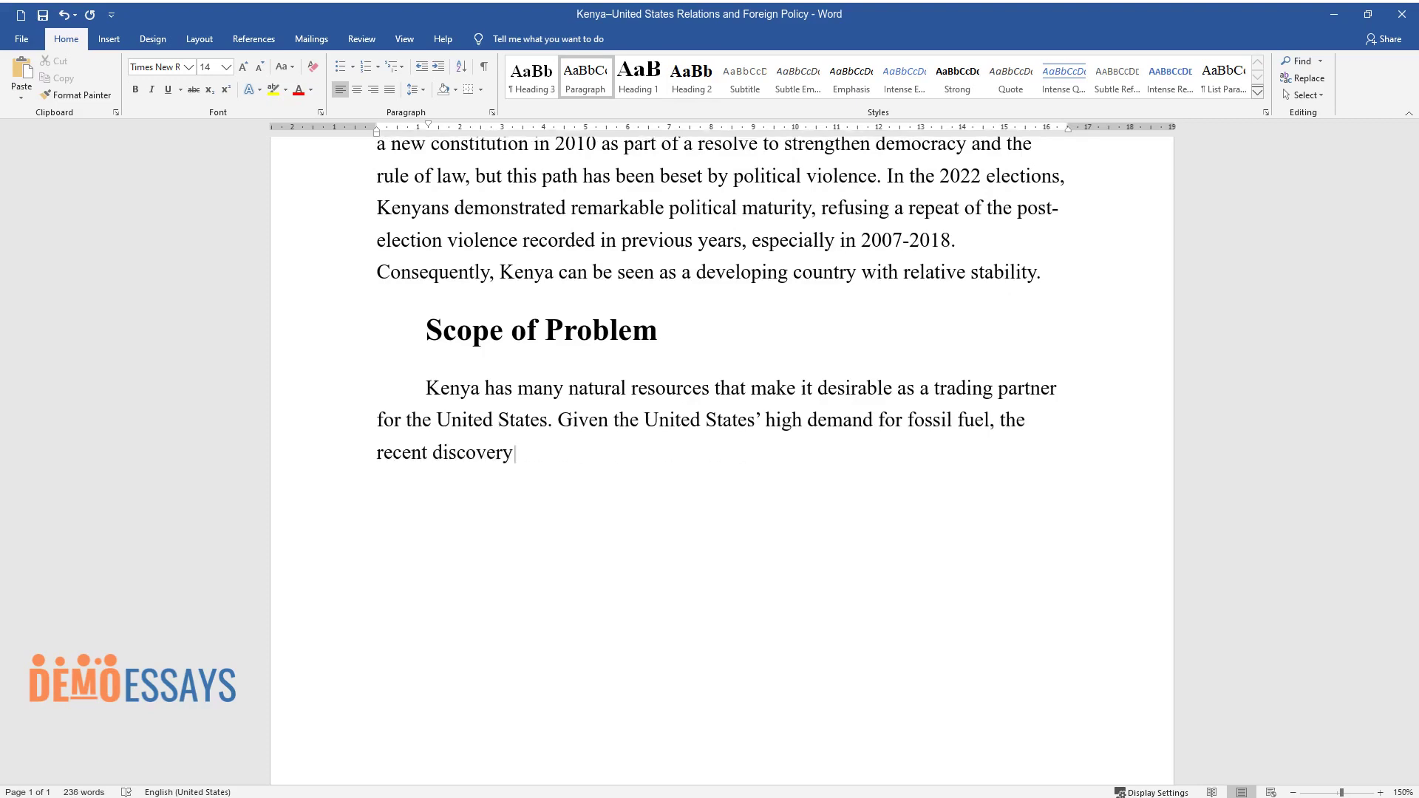
type("ya's oil reserves makes it worth befrie")
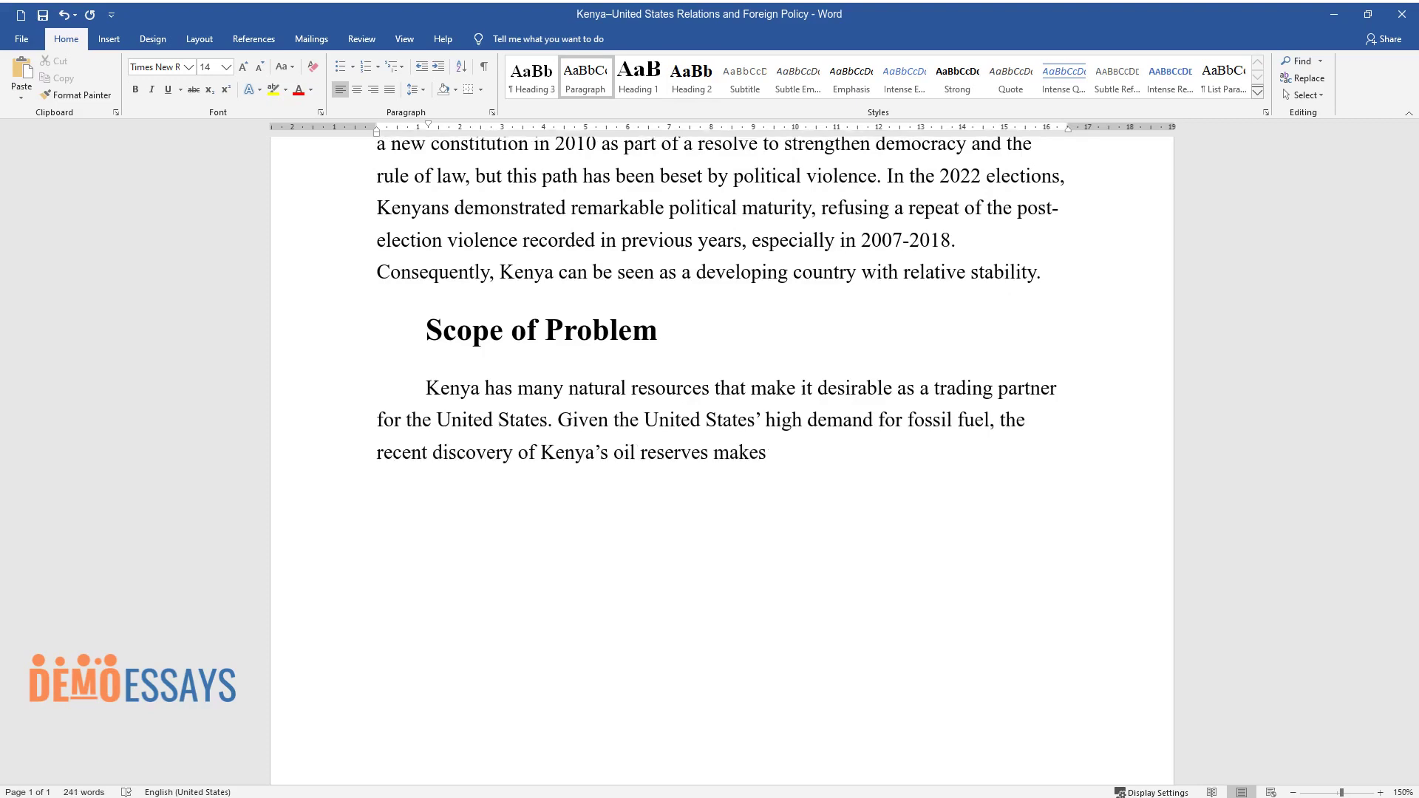
type("nding. Tullow O")
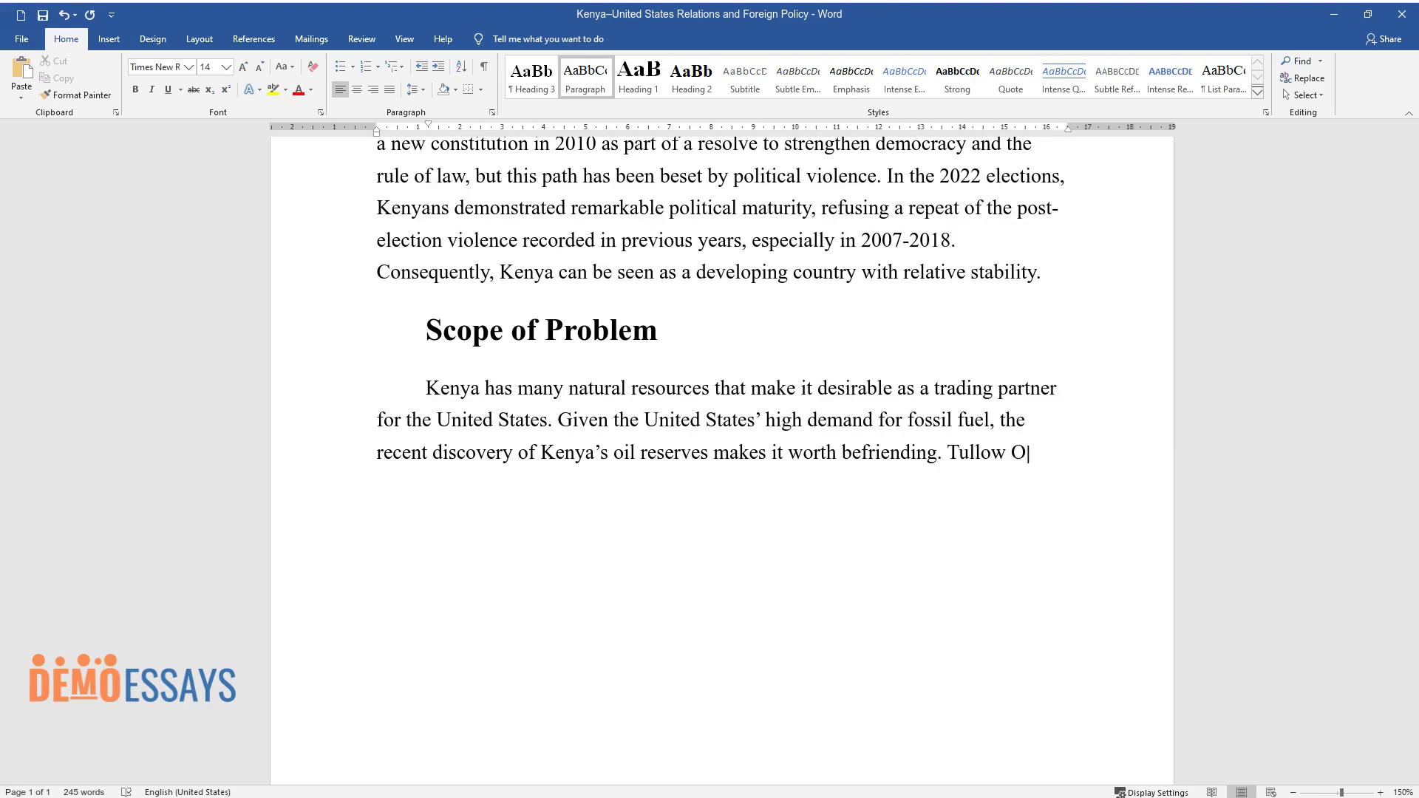
type("il, a British company, made a d")
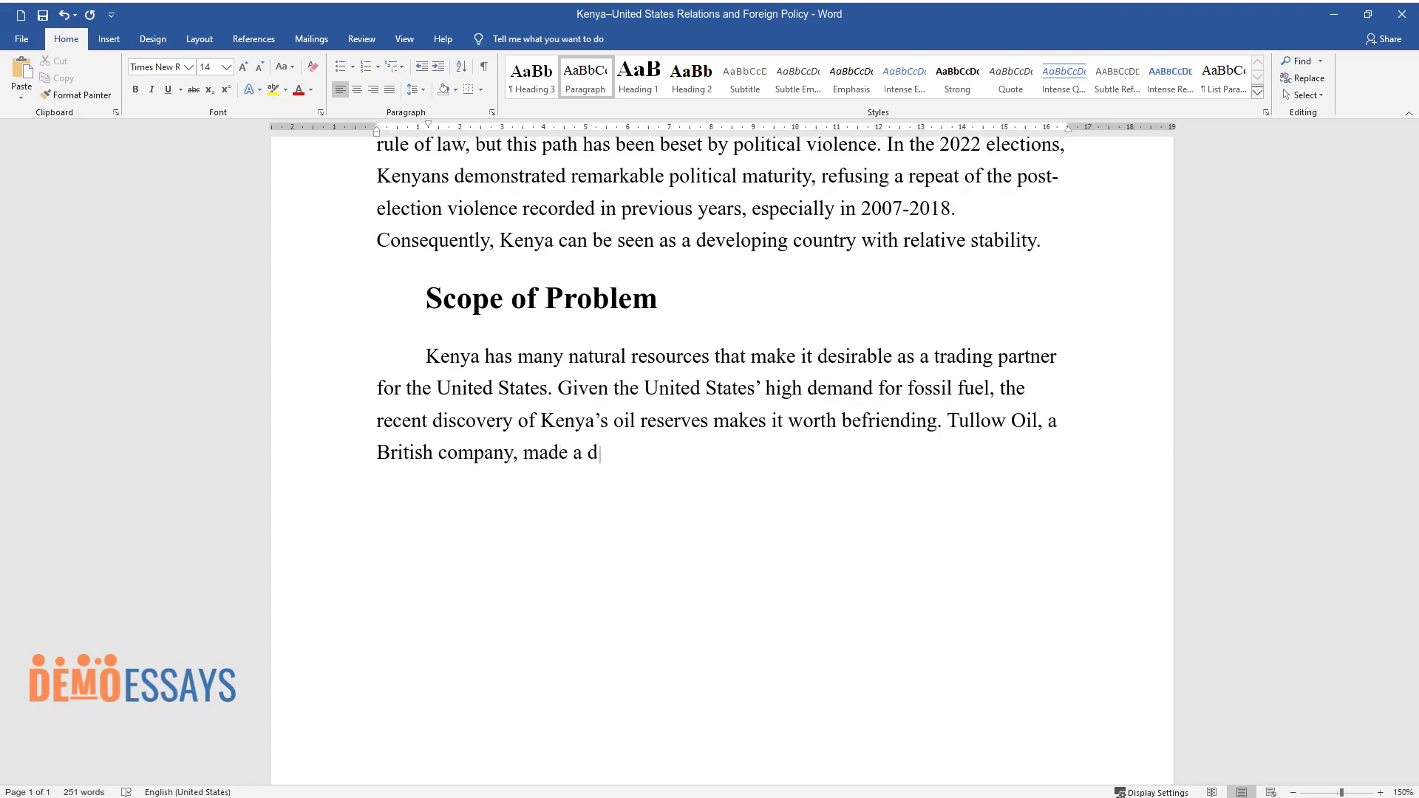
type("iscovery in 2012 that revealed ")
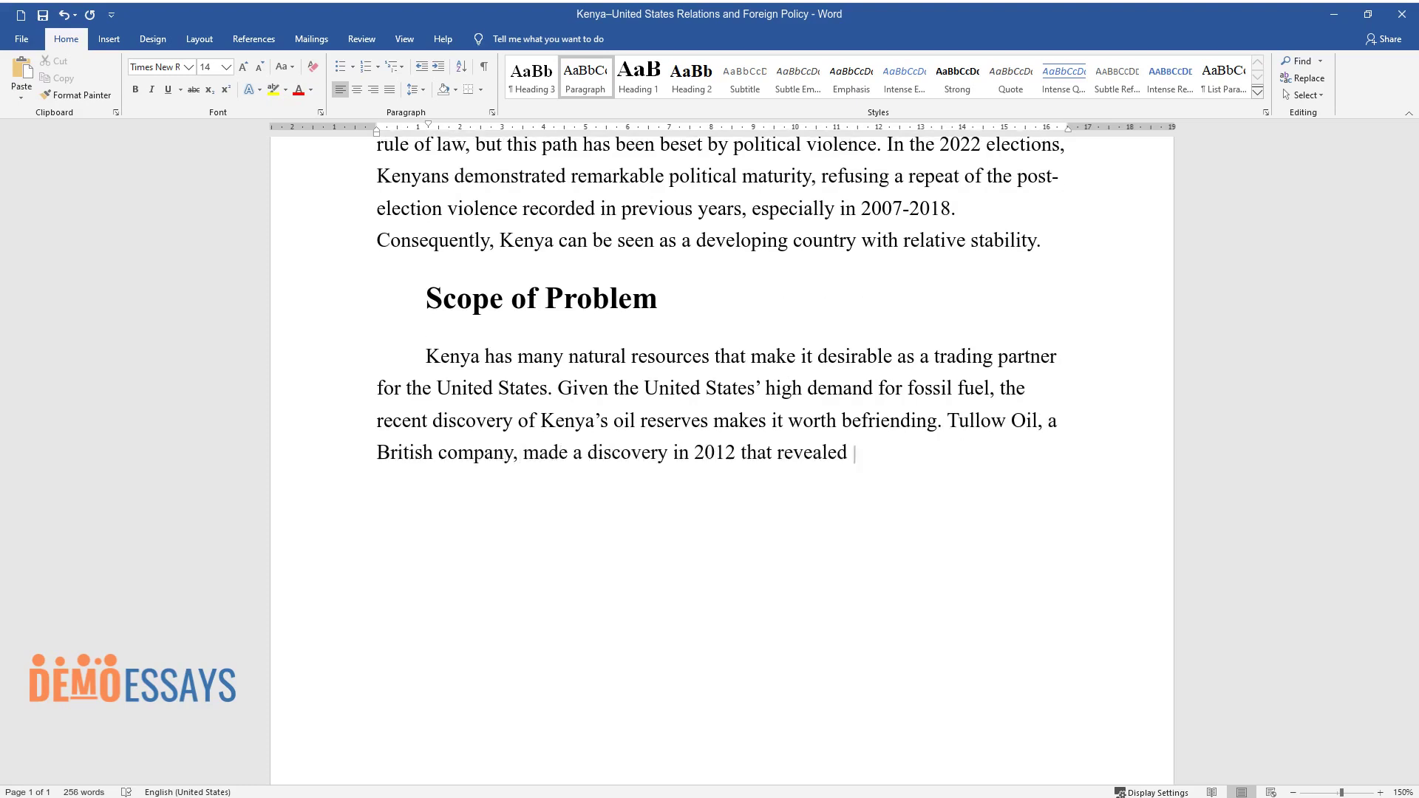
type("the country has rich oil reserves. In addition to oil, Kenya's natural resource port")
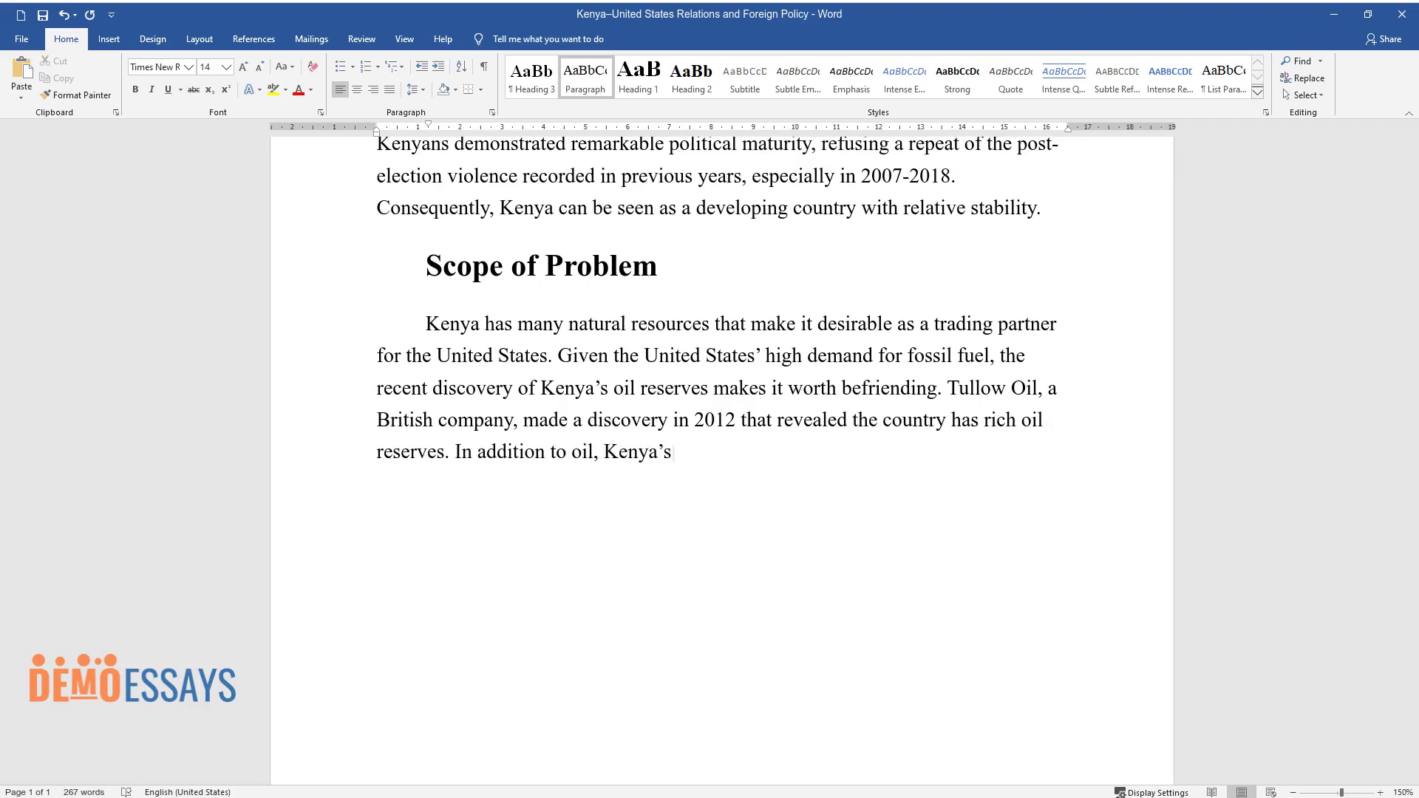
type("folio co")
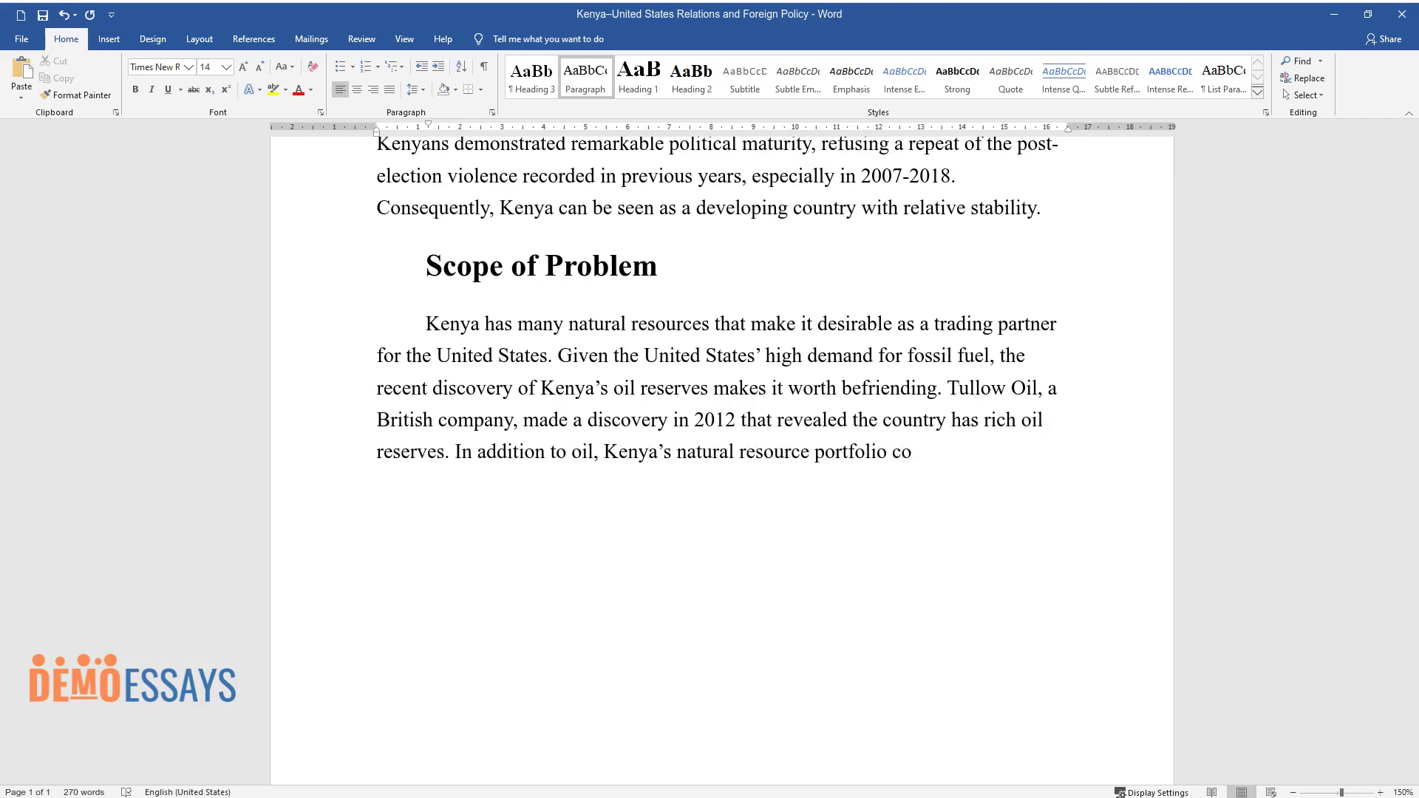
type("mprises gas, limestone, gypsum, soda ash, diatomite, gemstones")
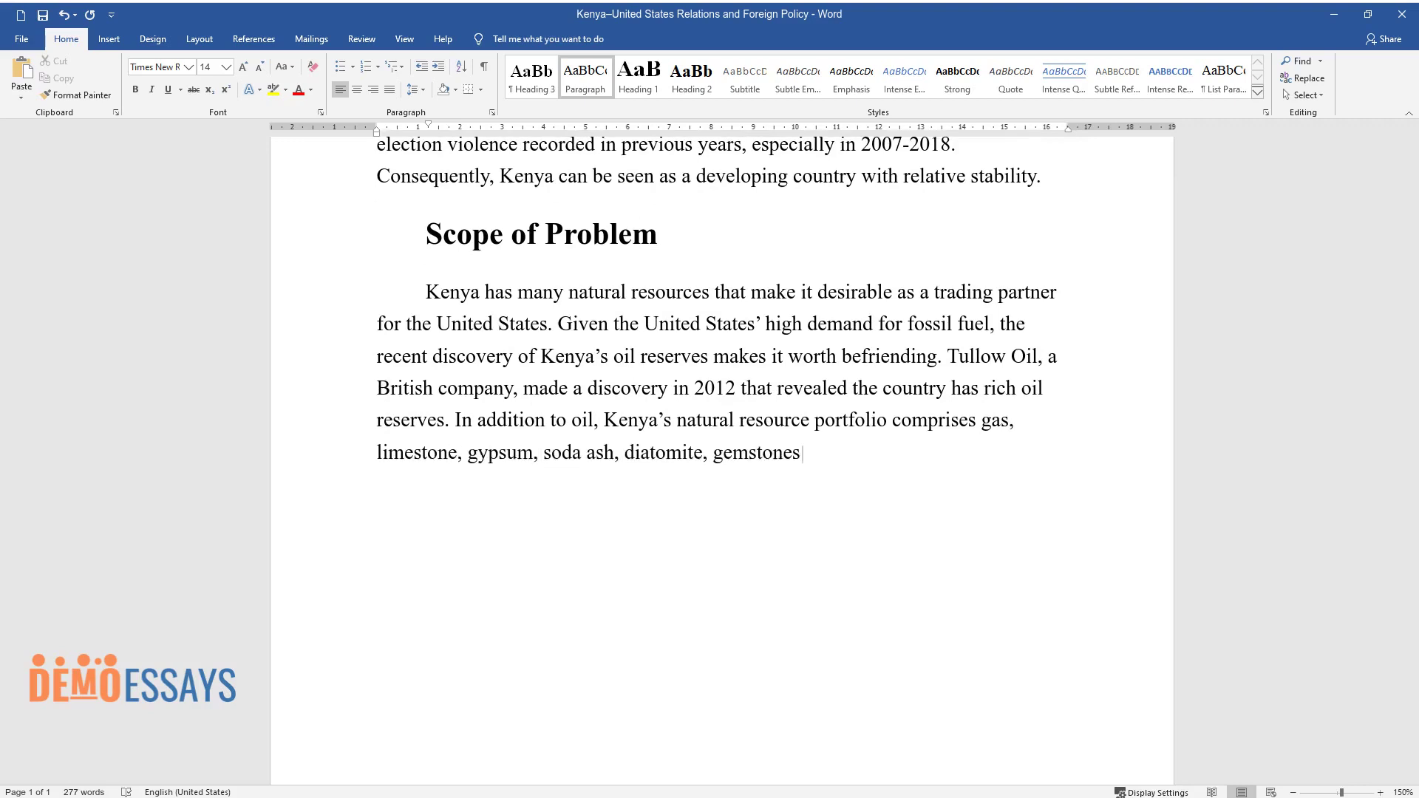
type(", fluorspar, zinc, wildlife, a")
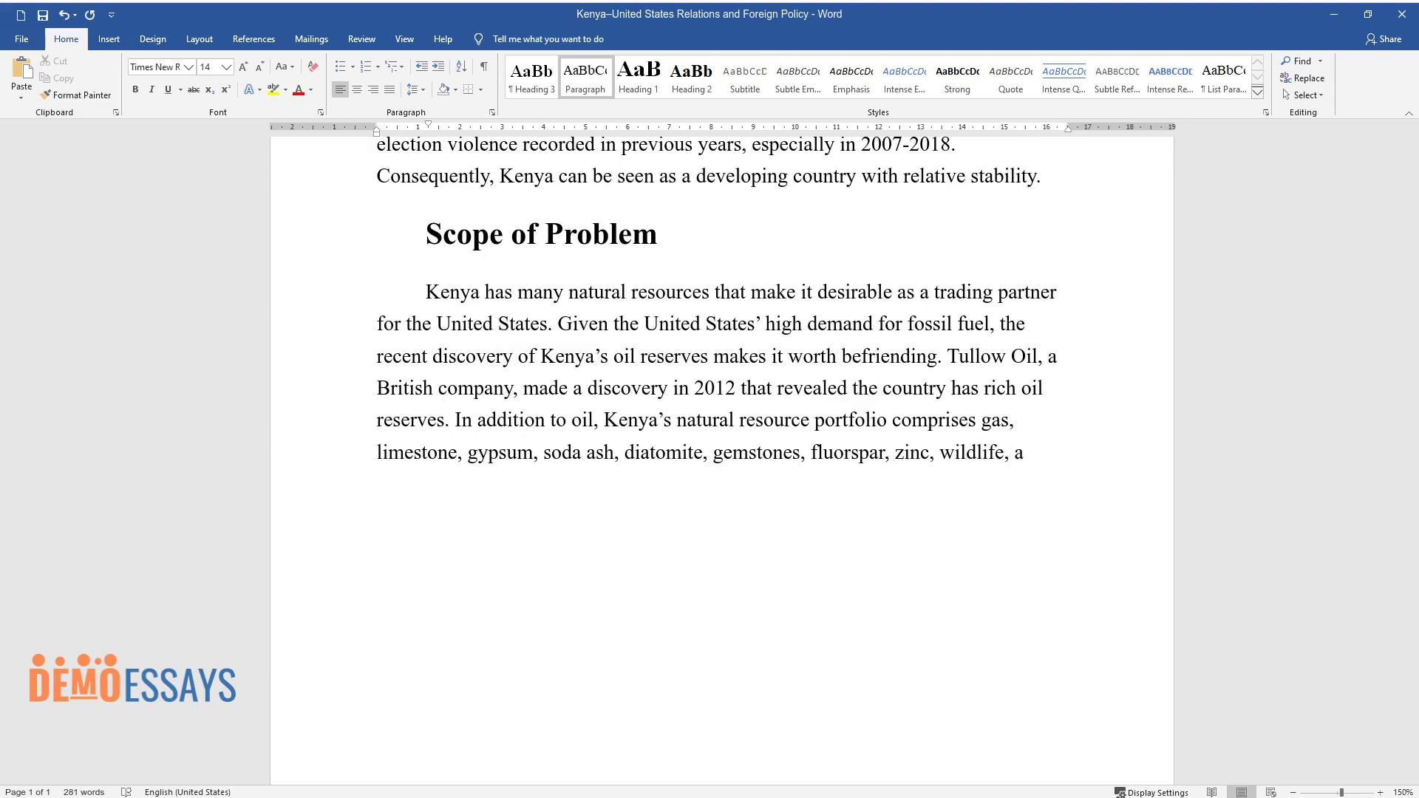
type("nd hydropower. Despite the pres")
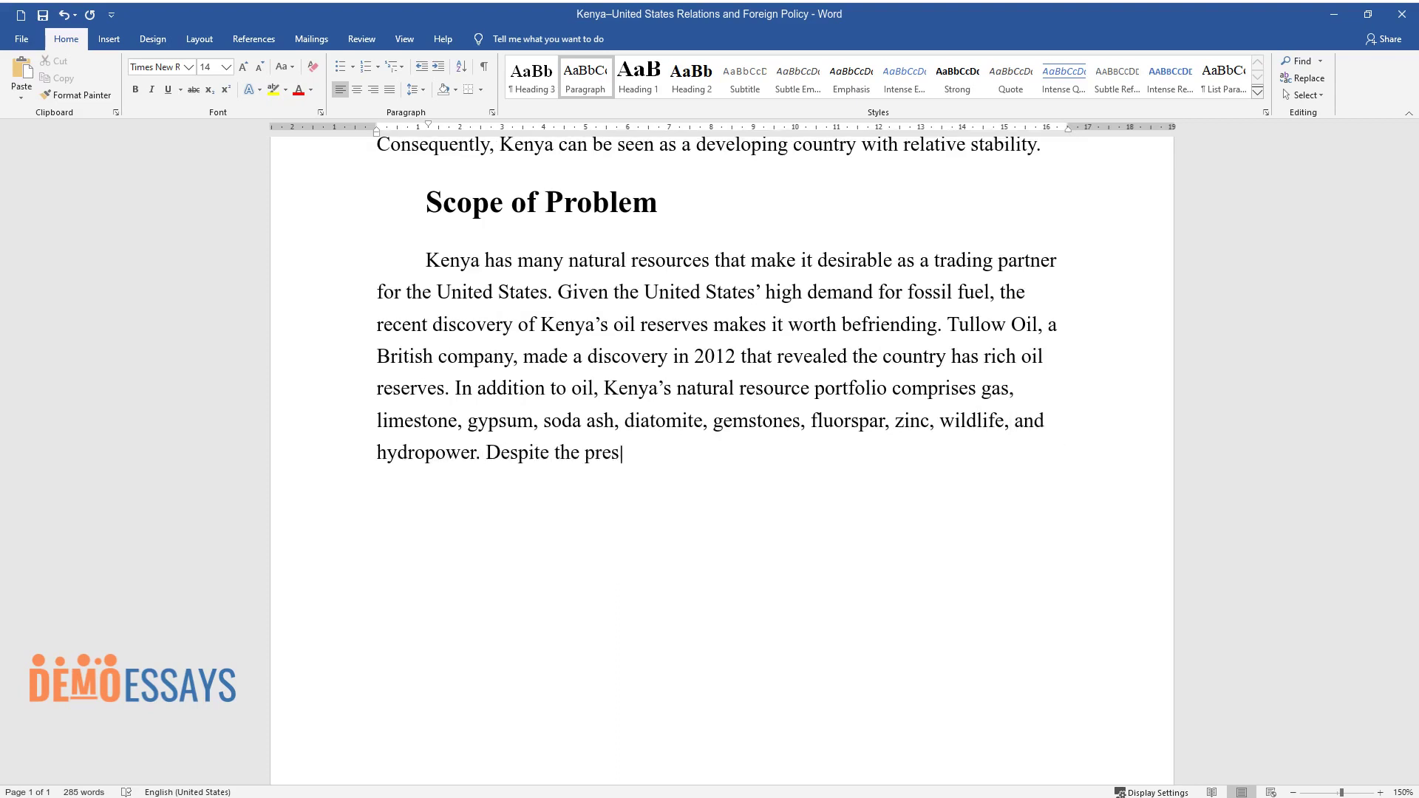
type("ence of reserves, they are few:")
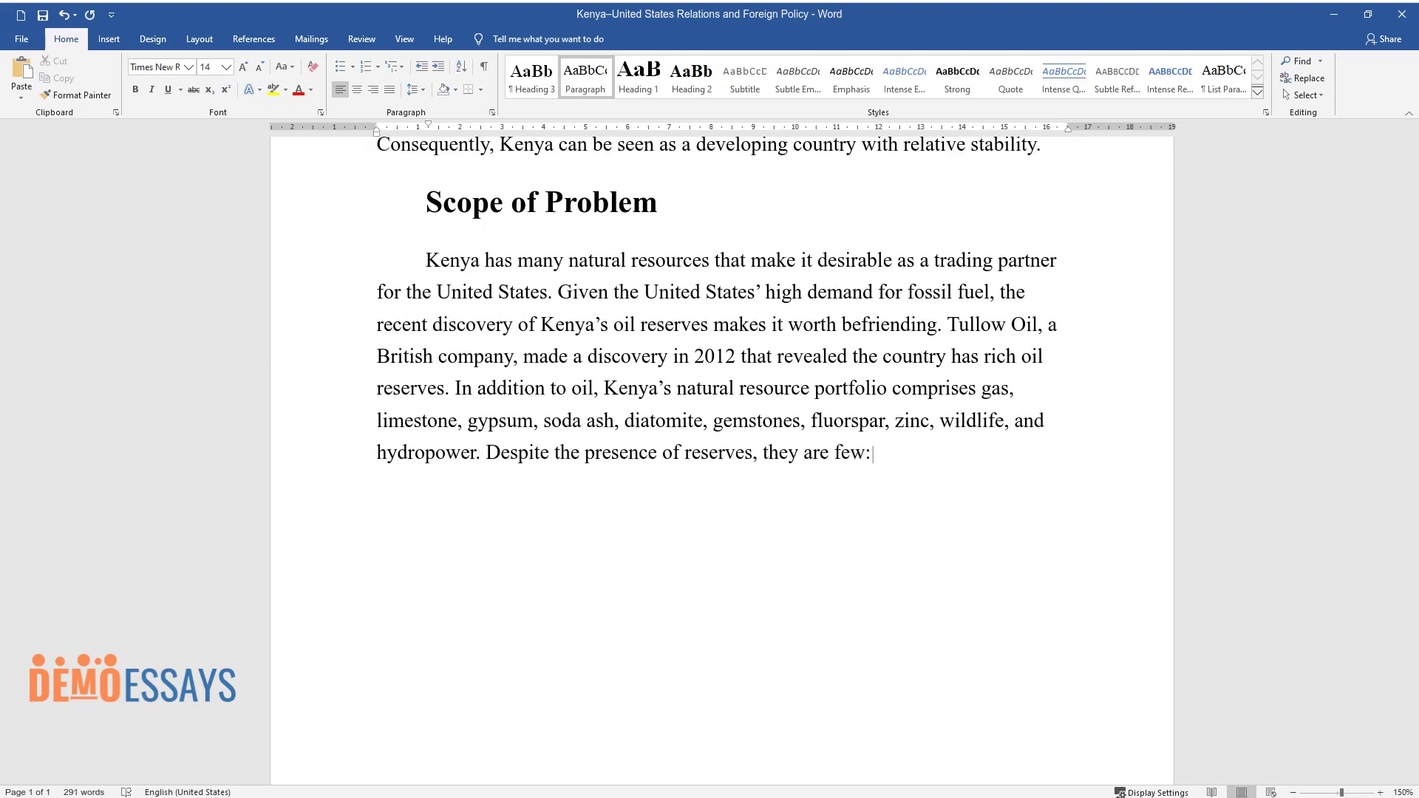
type(" Lake Magadi is believed to be the central location of the most common fossil, soda ash. Nev")
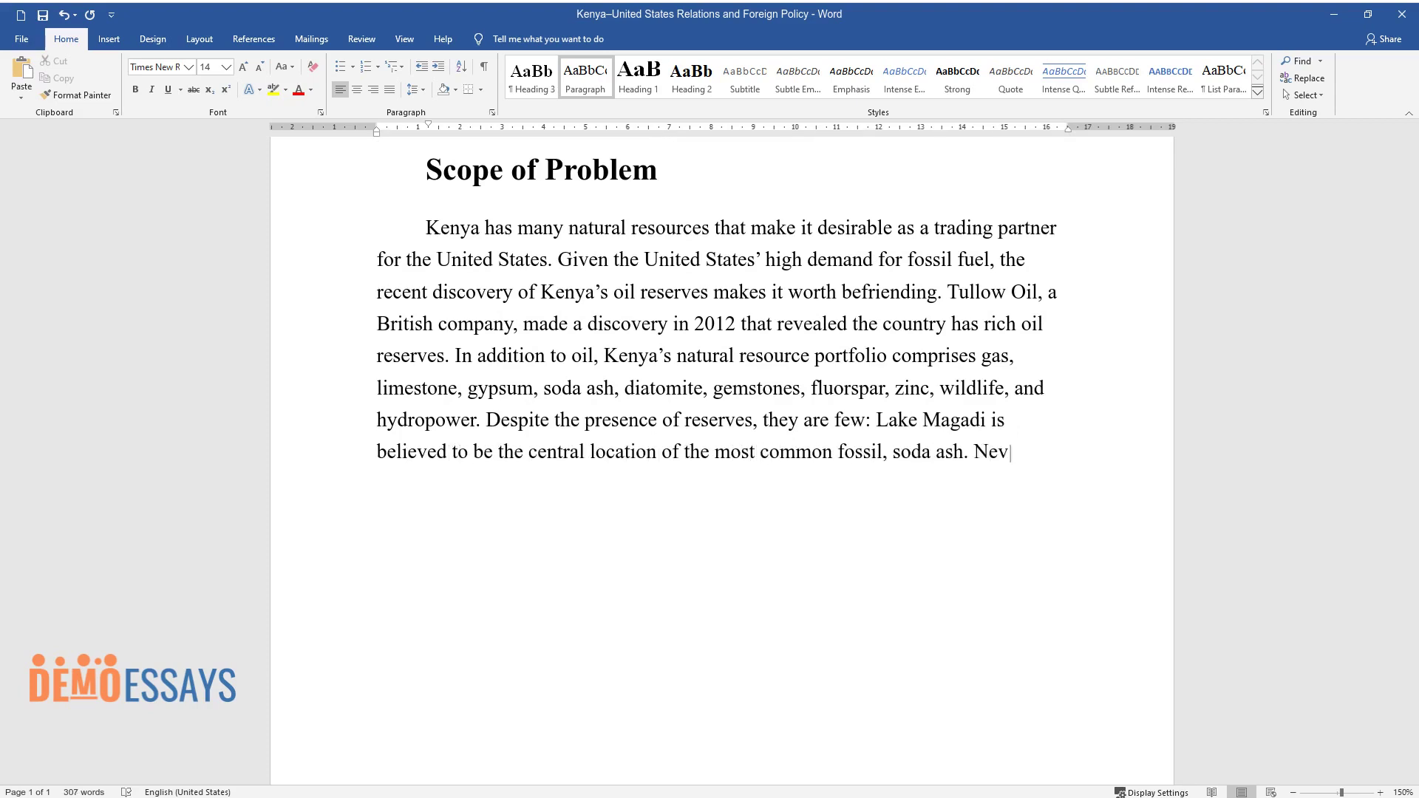
type("ertheless, soda has become the")
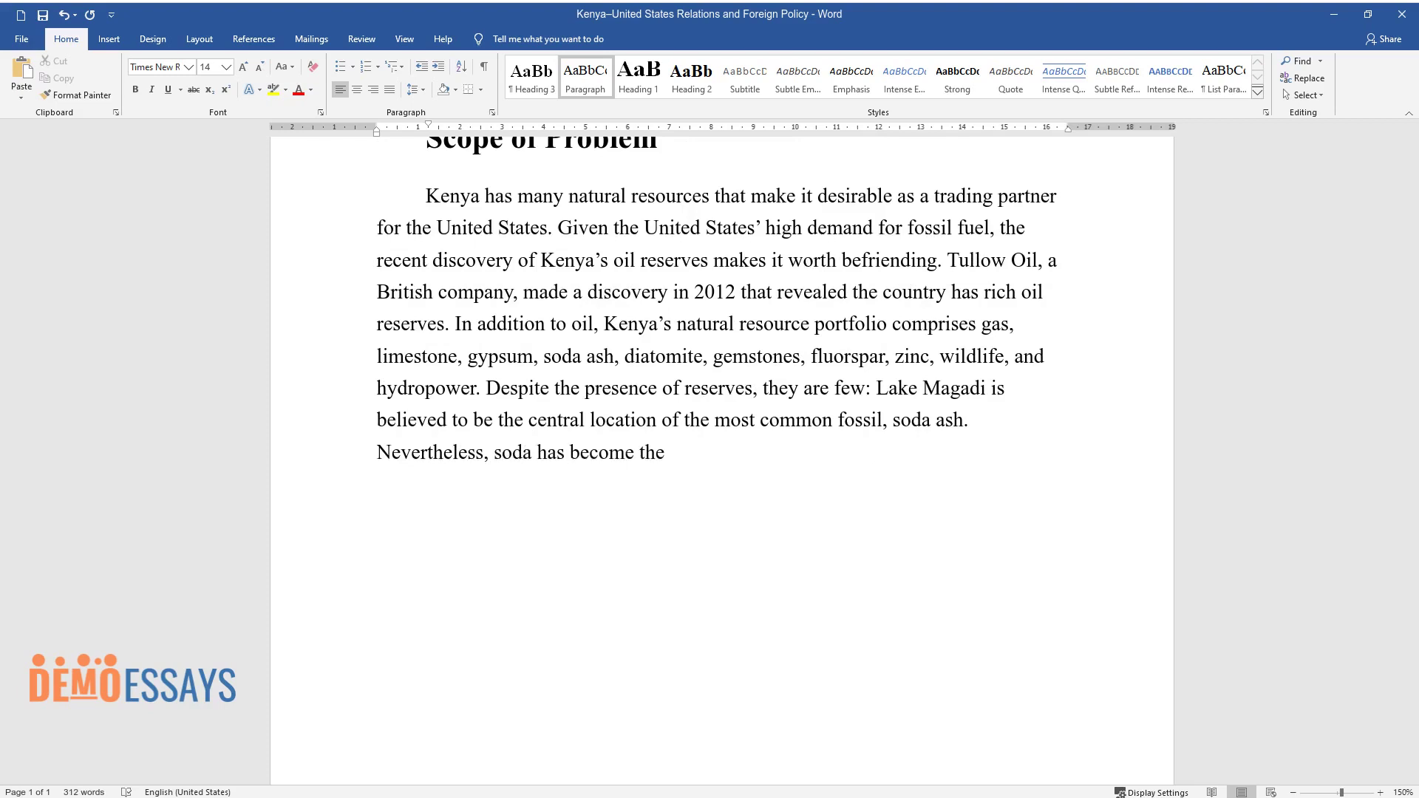
type(" primary fossil that Kenya exports. Although legislation strictly restricts the transfer of minerals to other countries under the Mining Act, it is with soda that Kenya creates ")
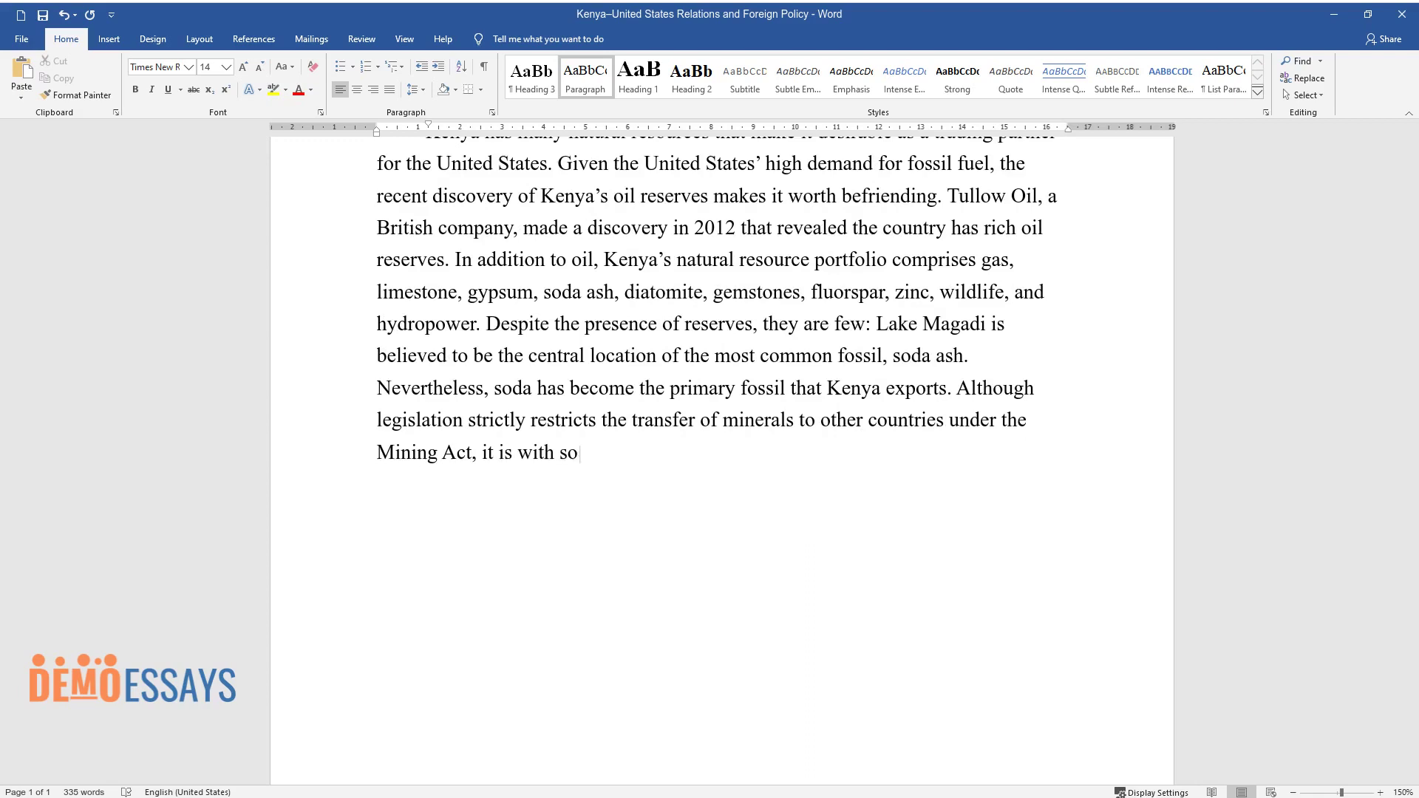
type("the most extensive investment campaigns.")
Write the paragraph on Kenya's agricultural potential and farm produce, then start a new paragraph
key("Return")
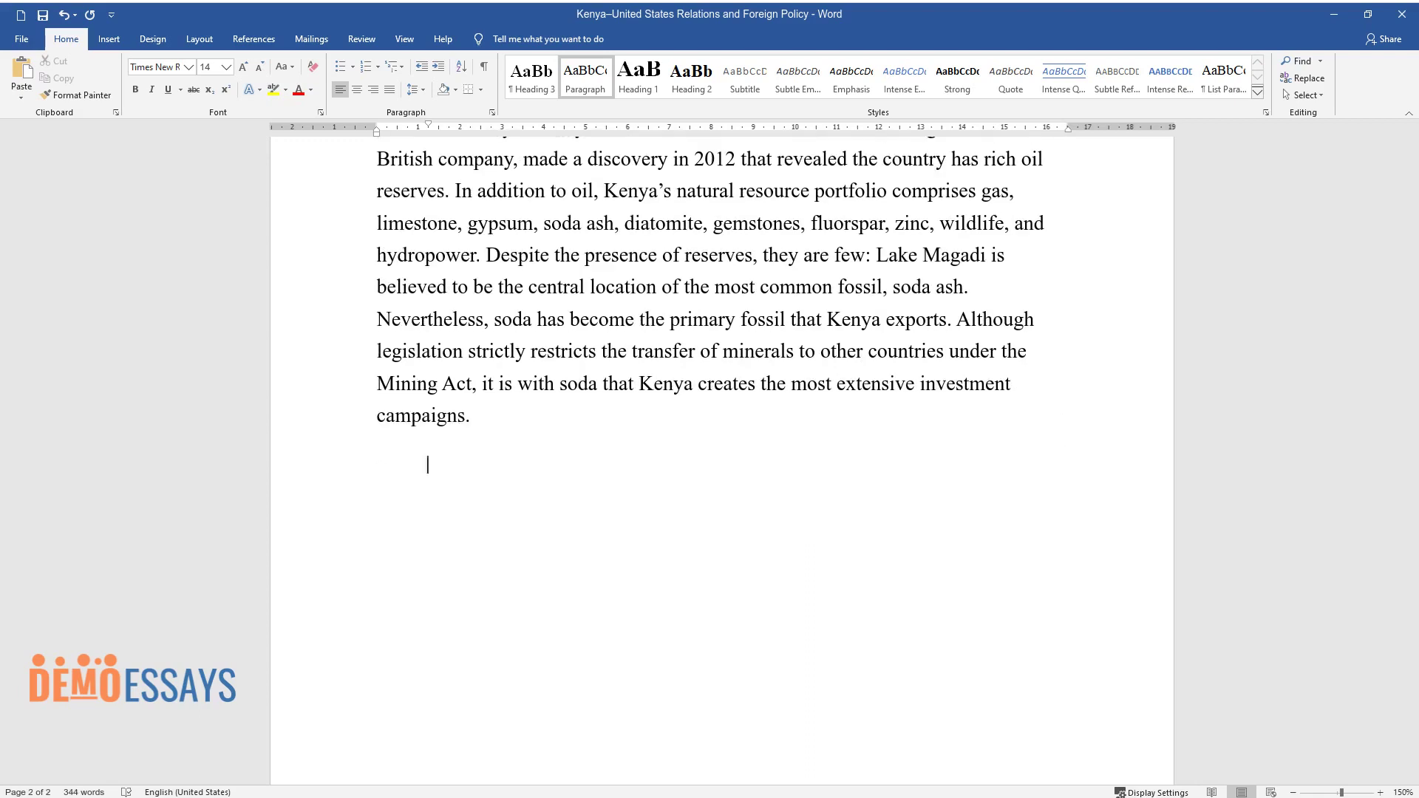
type("The country also has rich agricultural potential")
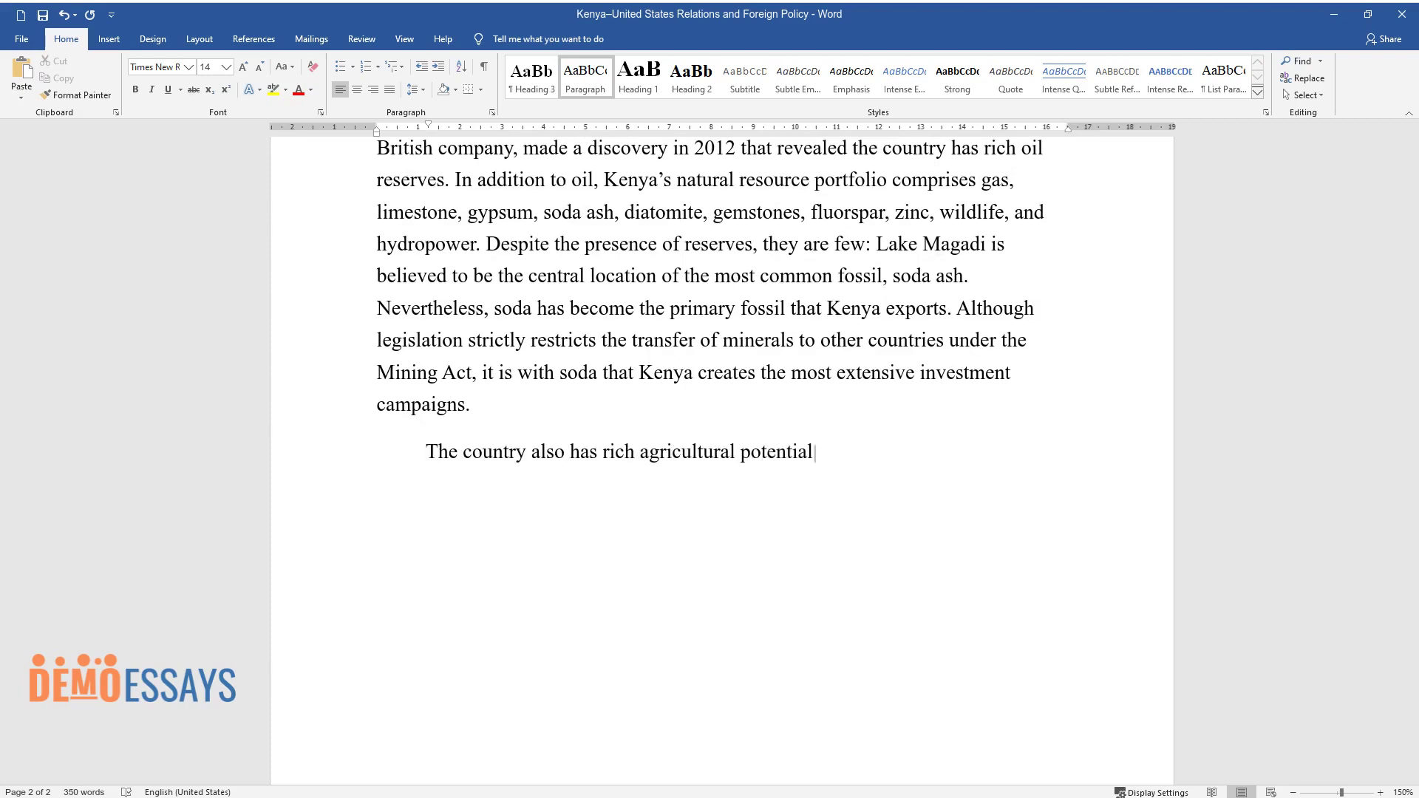
type(", as indicated by its farm produc")
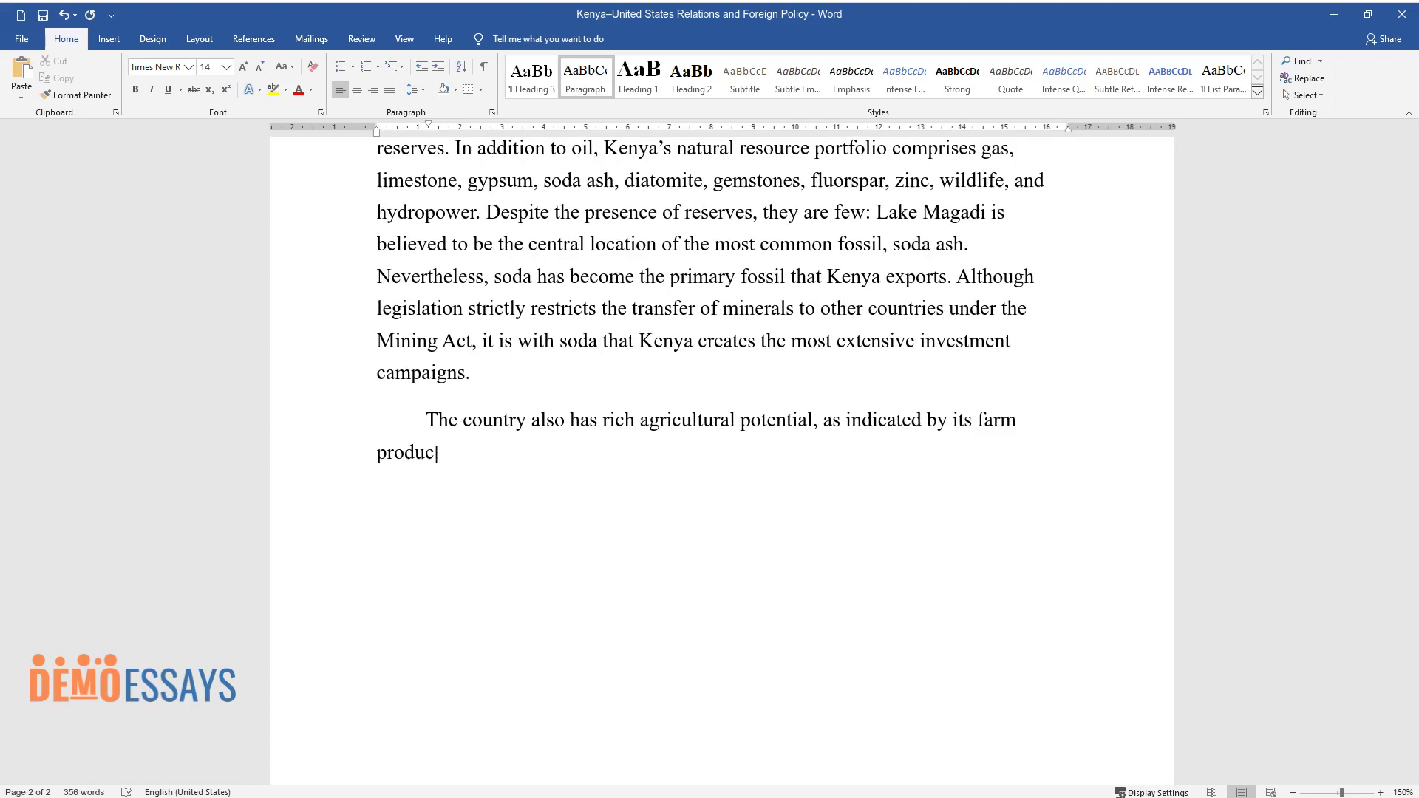
type("e, which includes sugar cane, potatoes, corn, milk, and various fruits. In addition to the above, Kenya is one of the world’s lar")
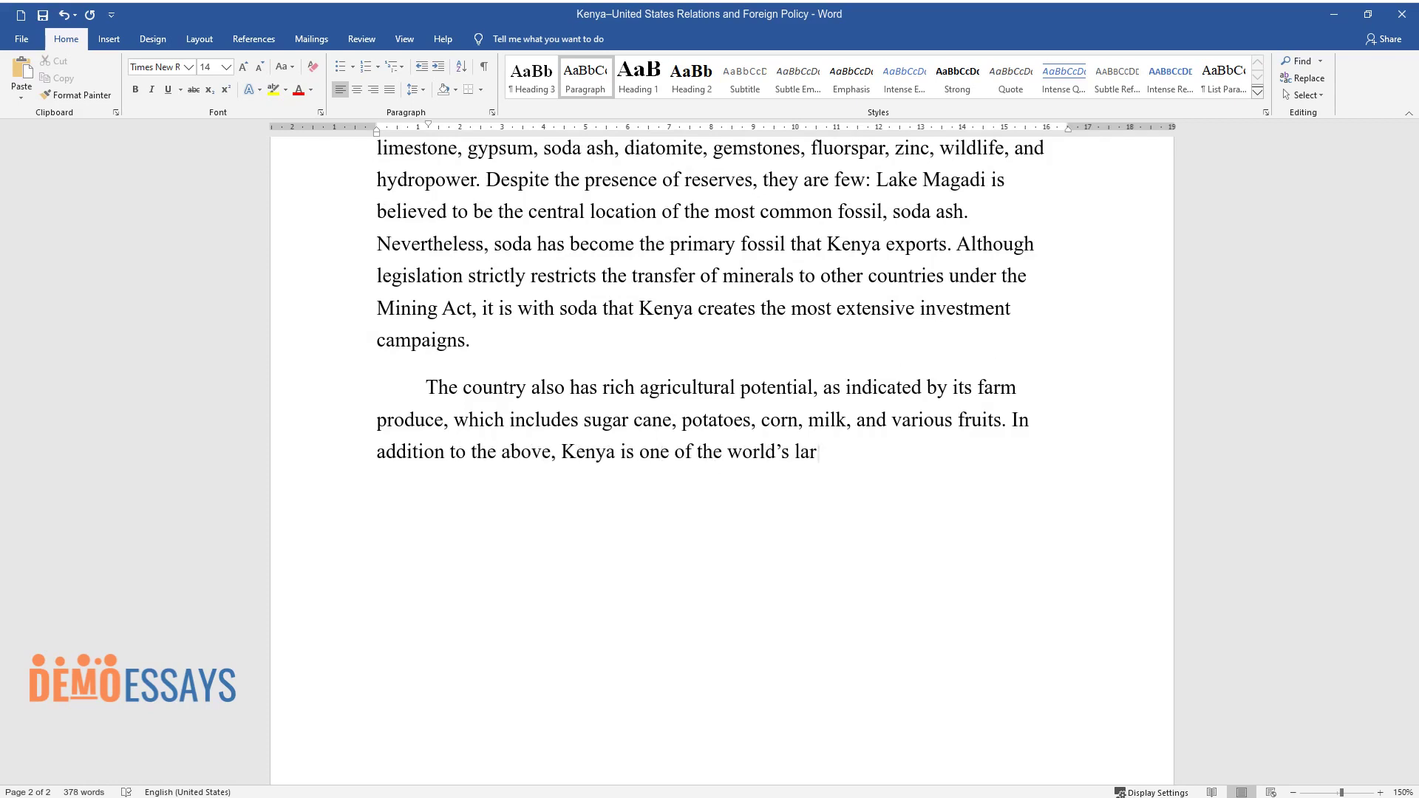
type("gest suppliers of tea and coffee. Kenya’s climate belt i")
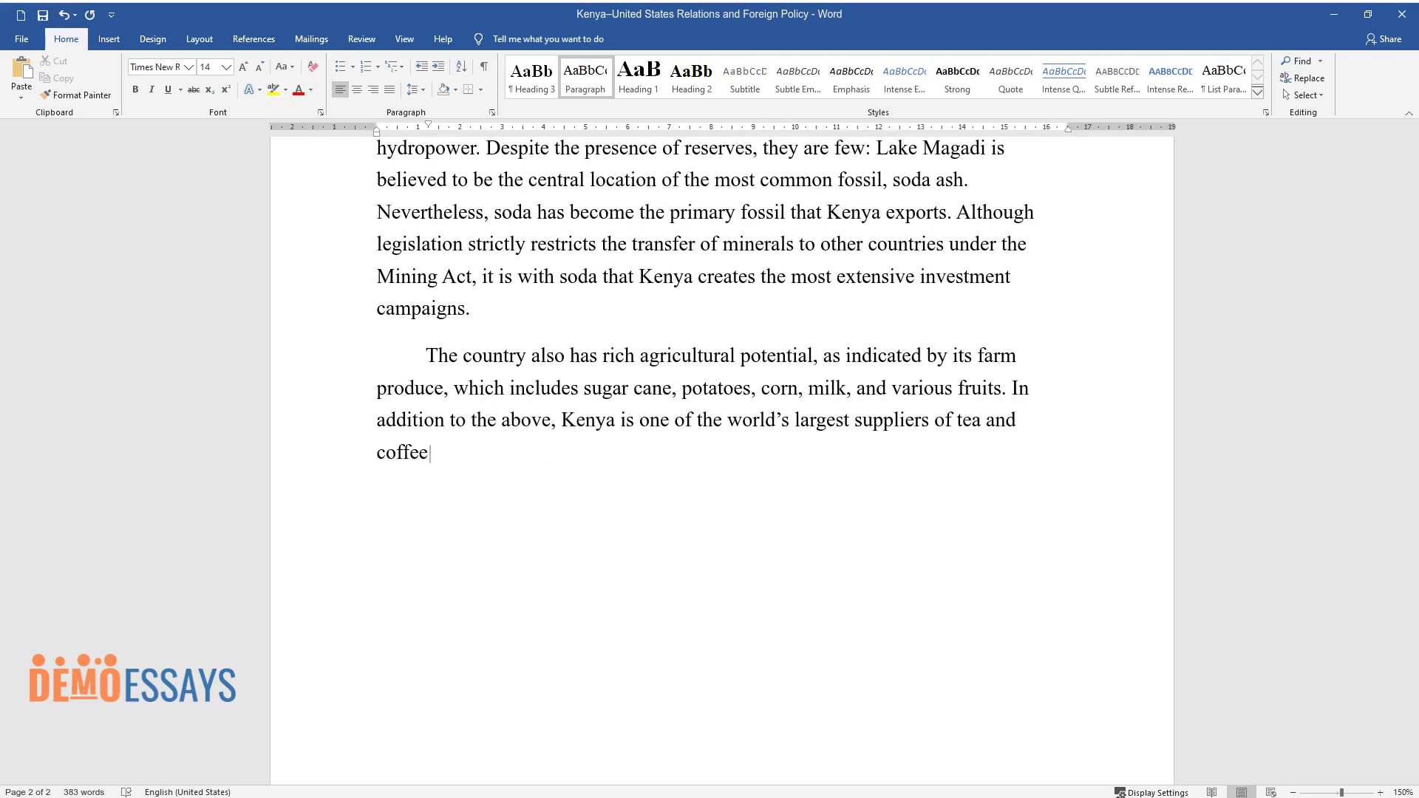
type("s rich f")
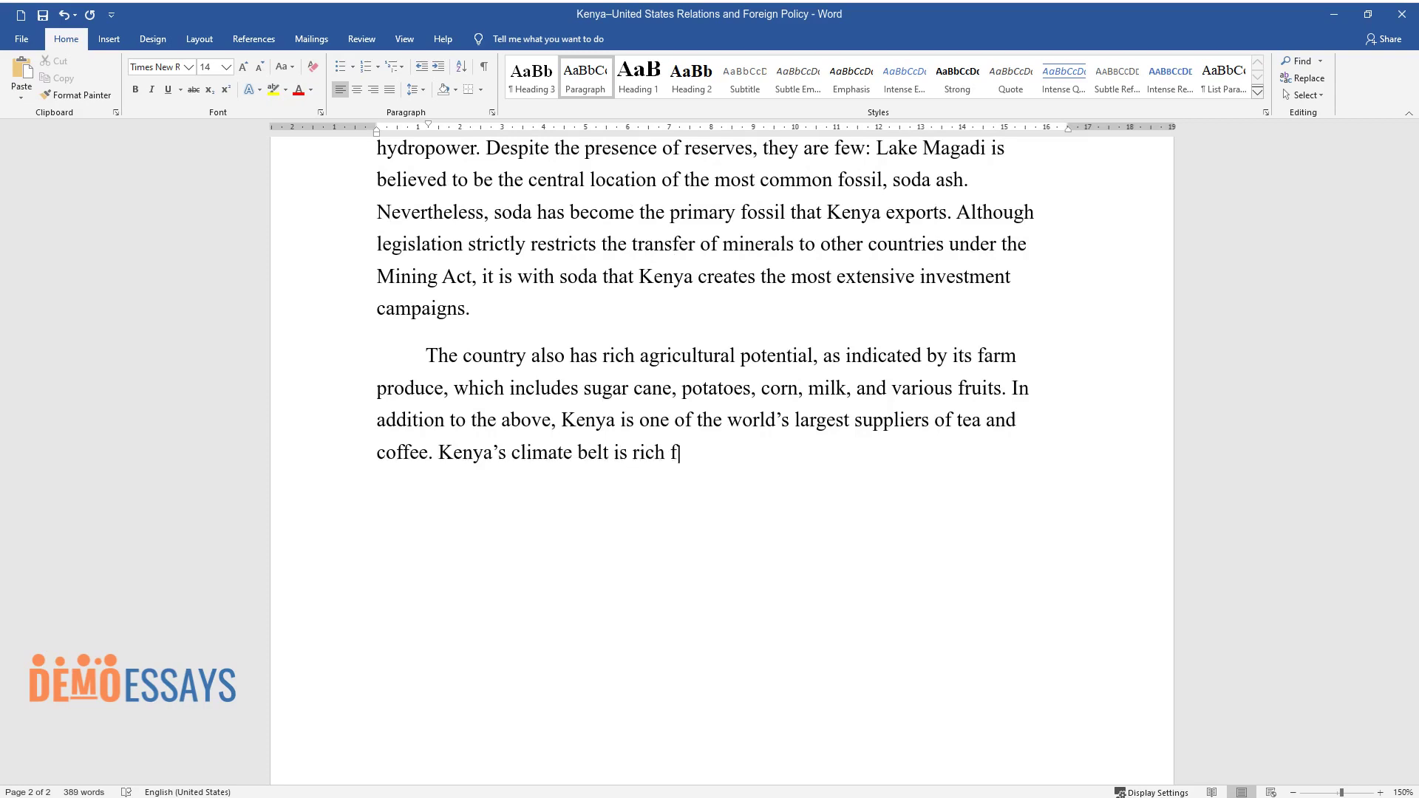
type("or growing these crops, so they ")
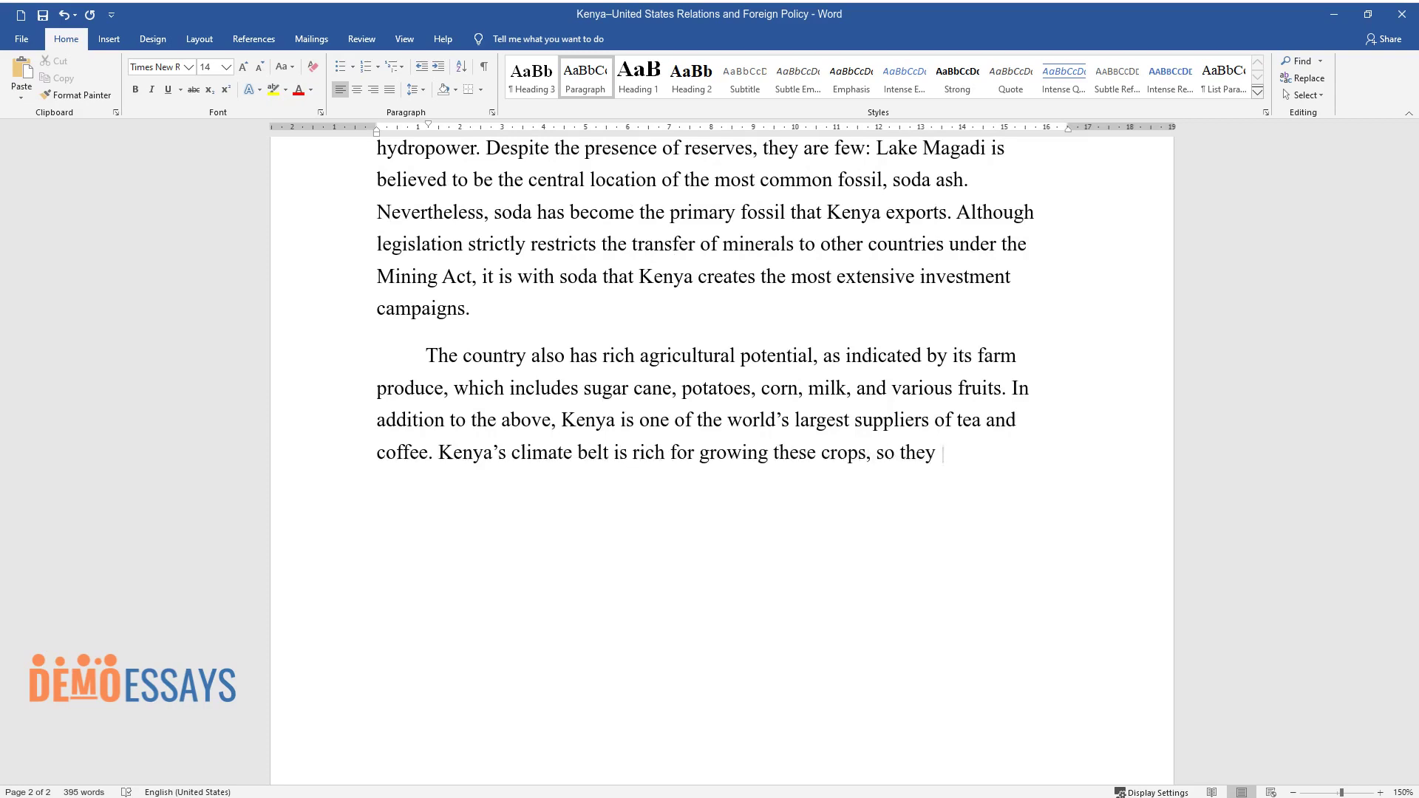
type("should be considered when analyzi")
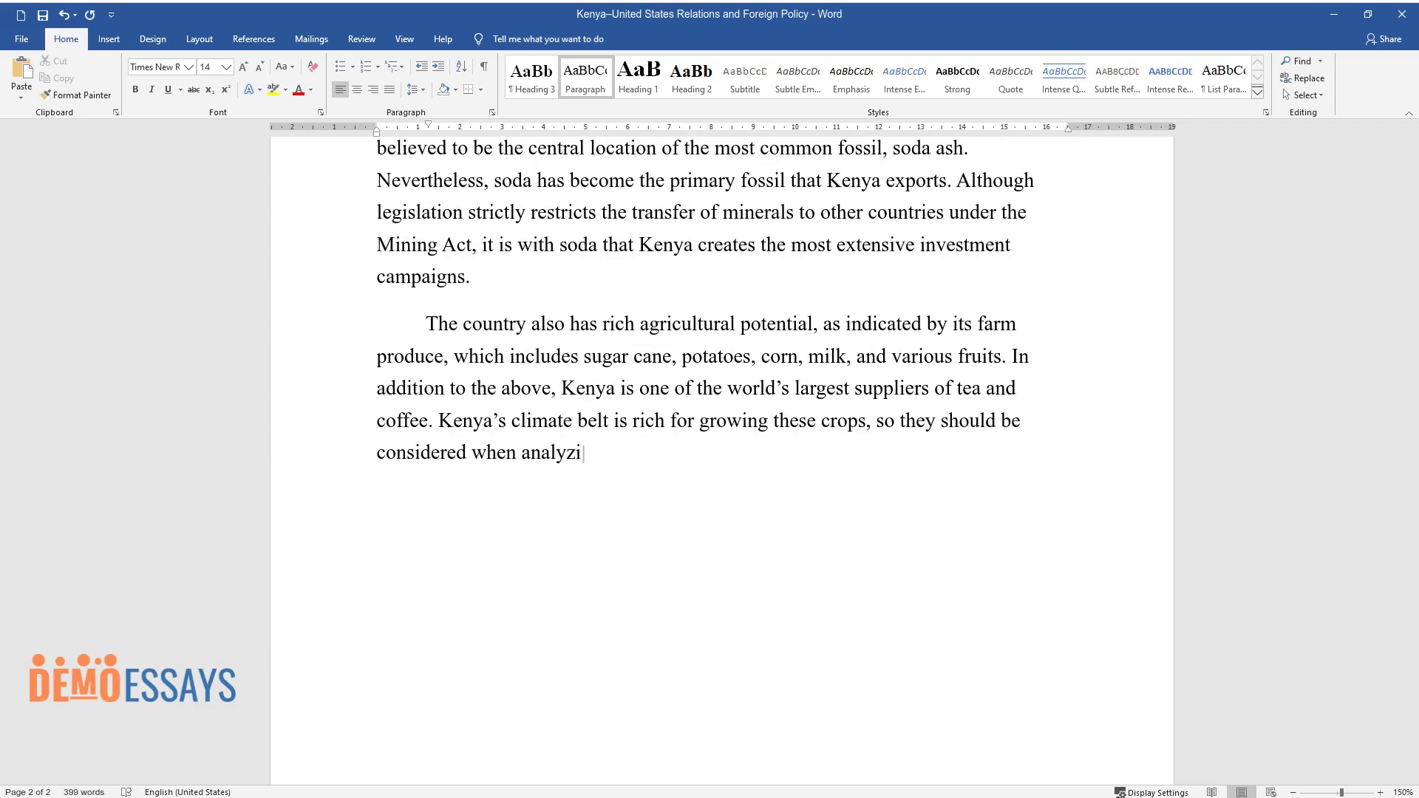
type("ng the benefits of trade with the country.")
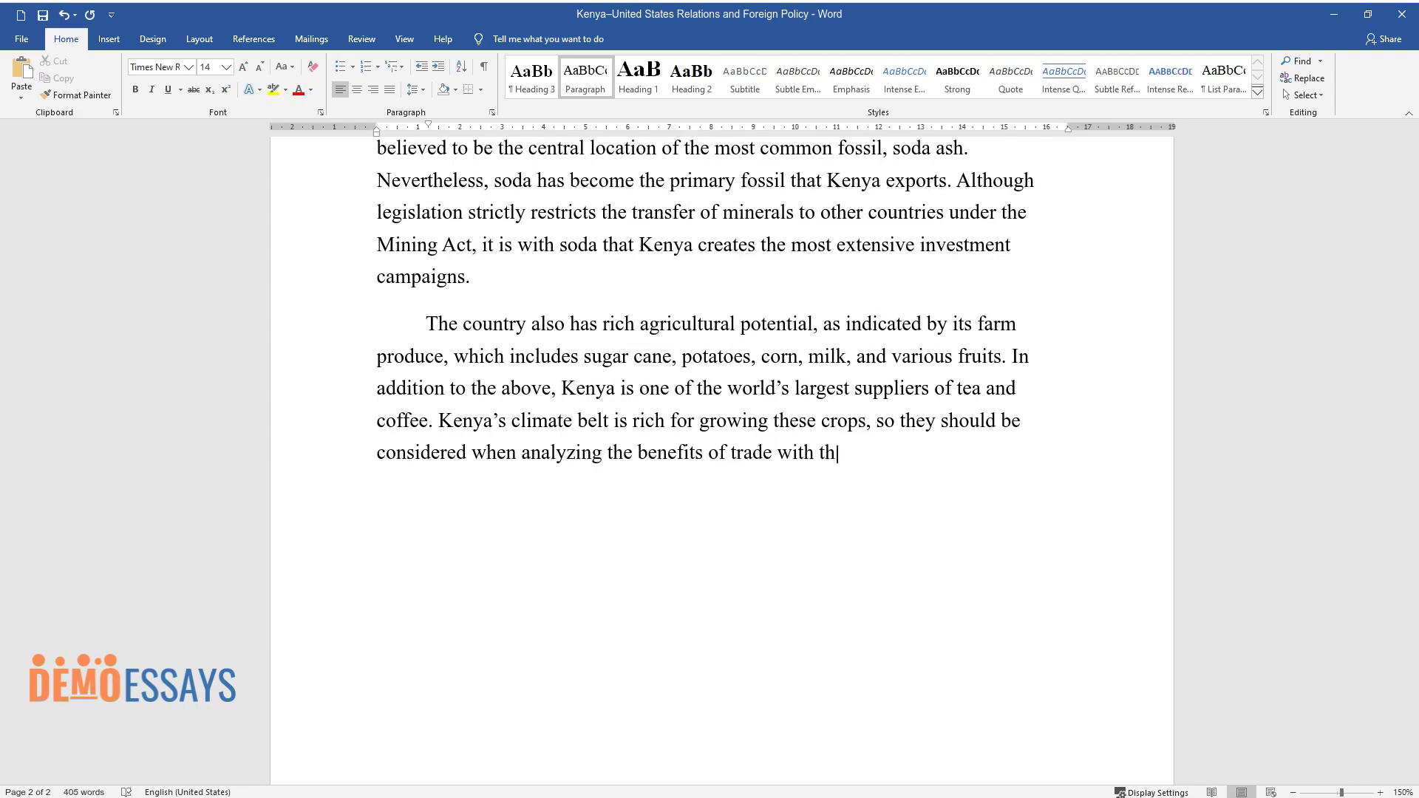
key("Return")
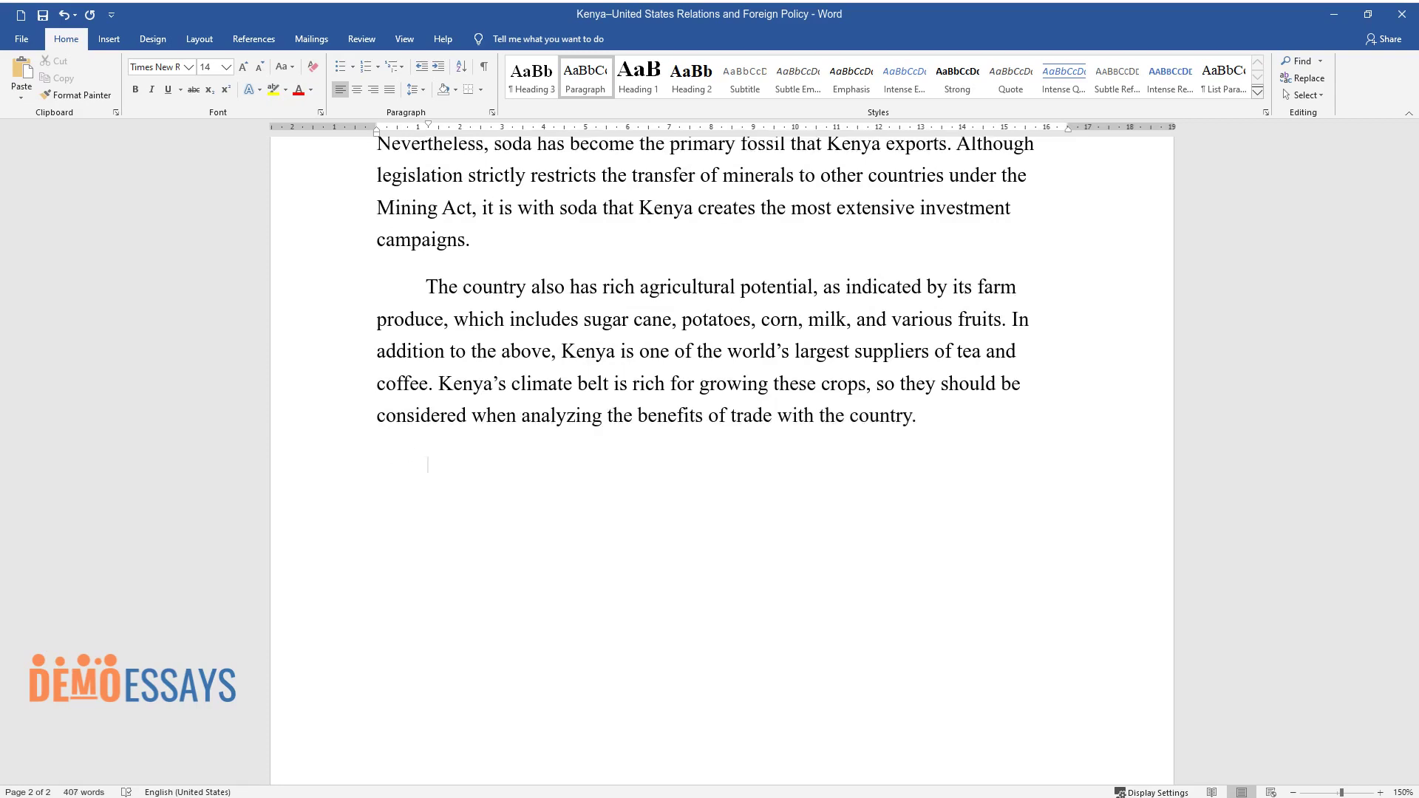
Write the paragraph calling Kenya a viable partner for US-made products, citing $4,200 GDP per capita
type("Kenya is also a viable trading partner due to its vast market potential for US-made products. Ec")
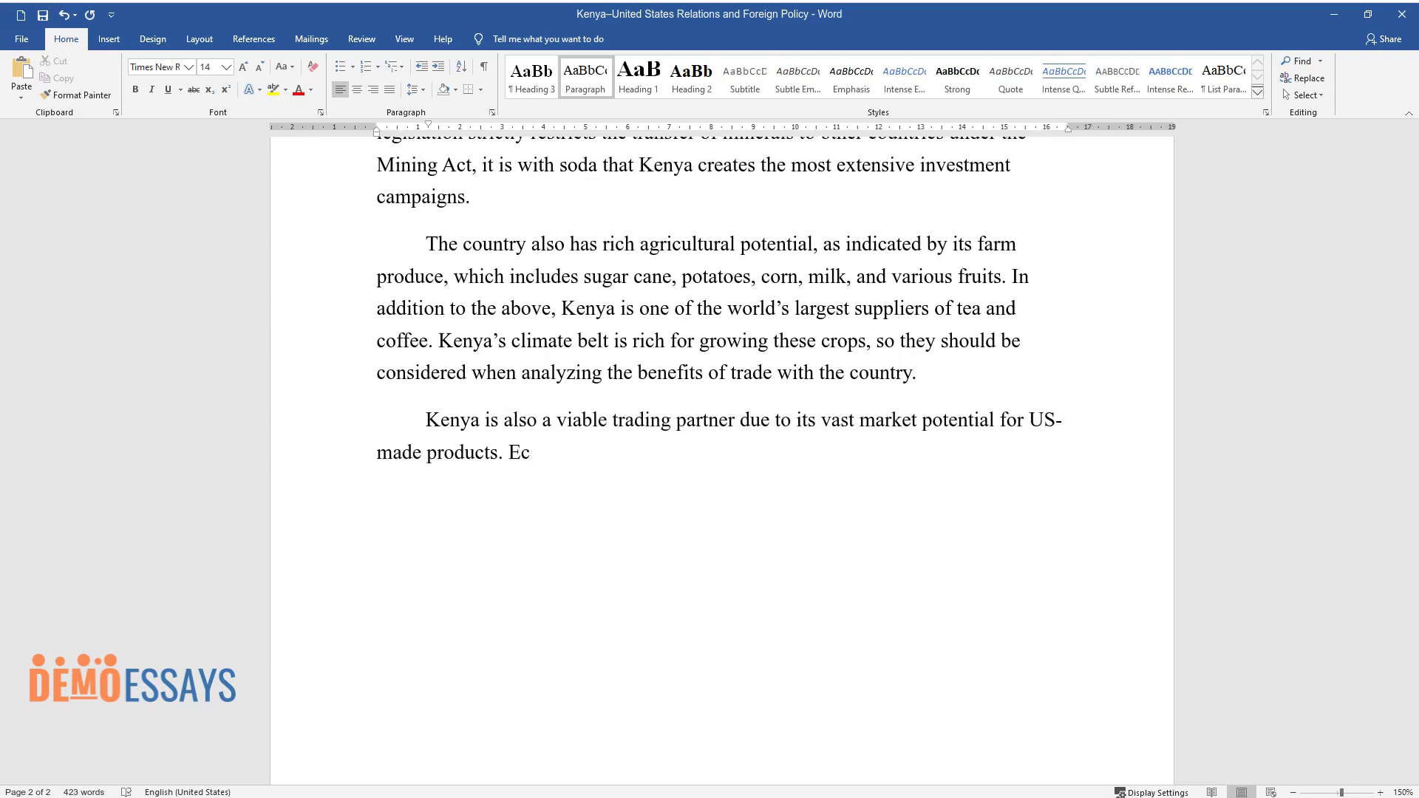
type("onomic estimates reveal that the country has a purchasing power parity ")
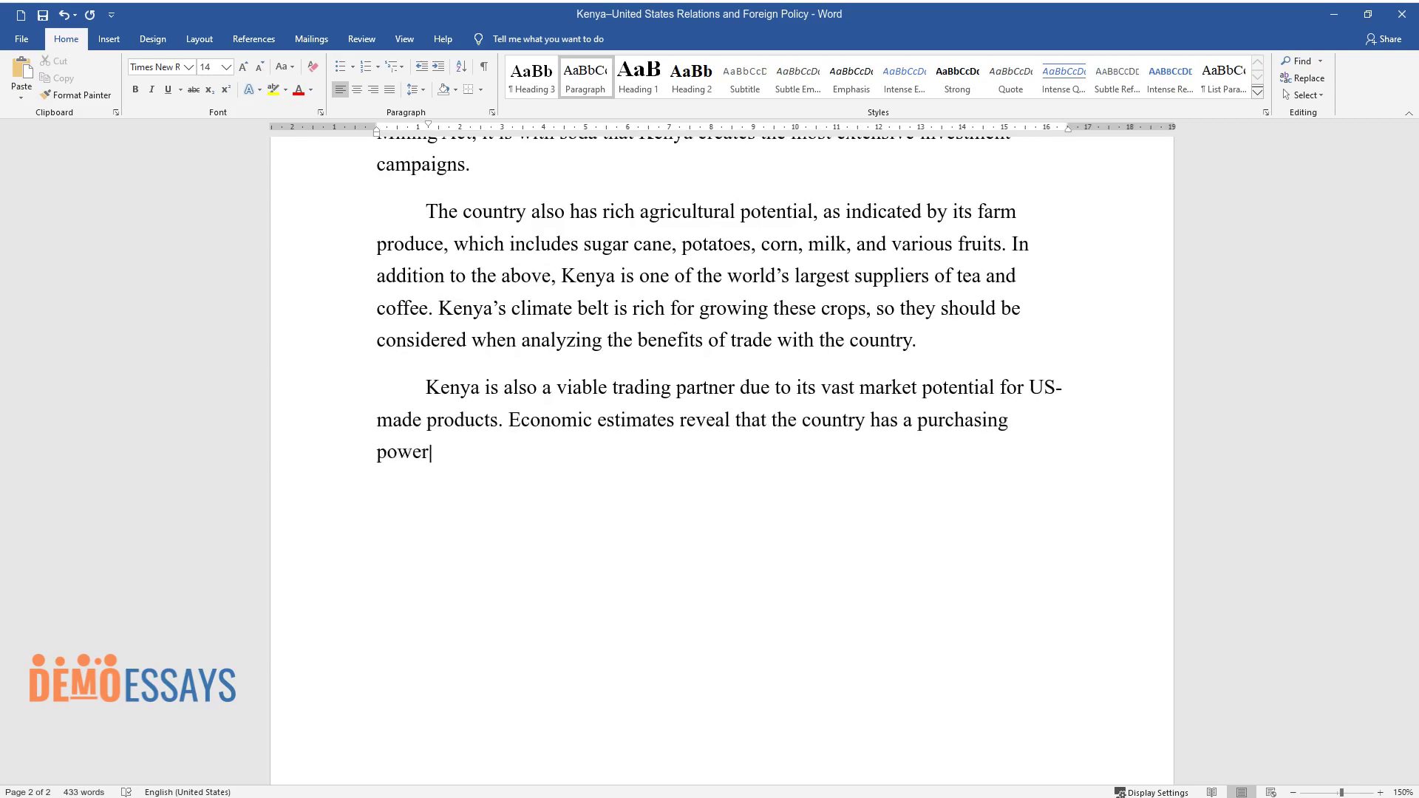
type("of $226,94 billion and a")
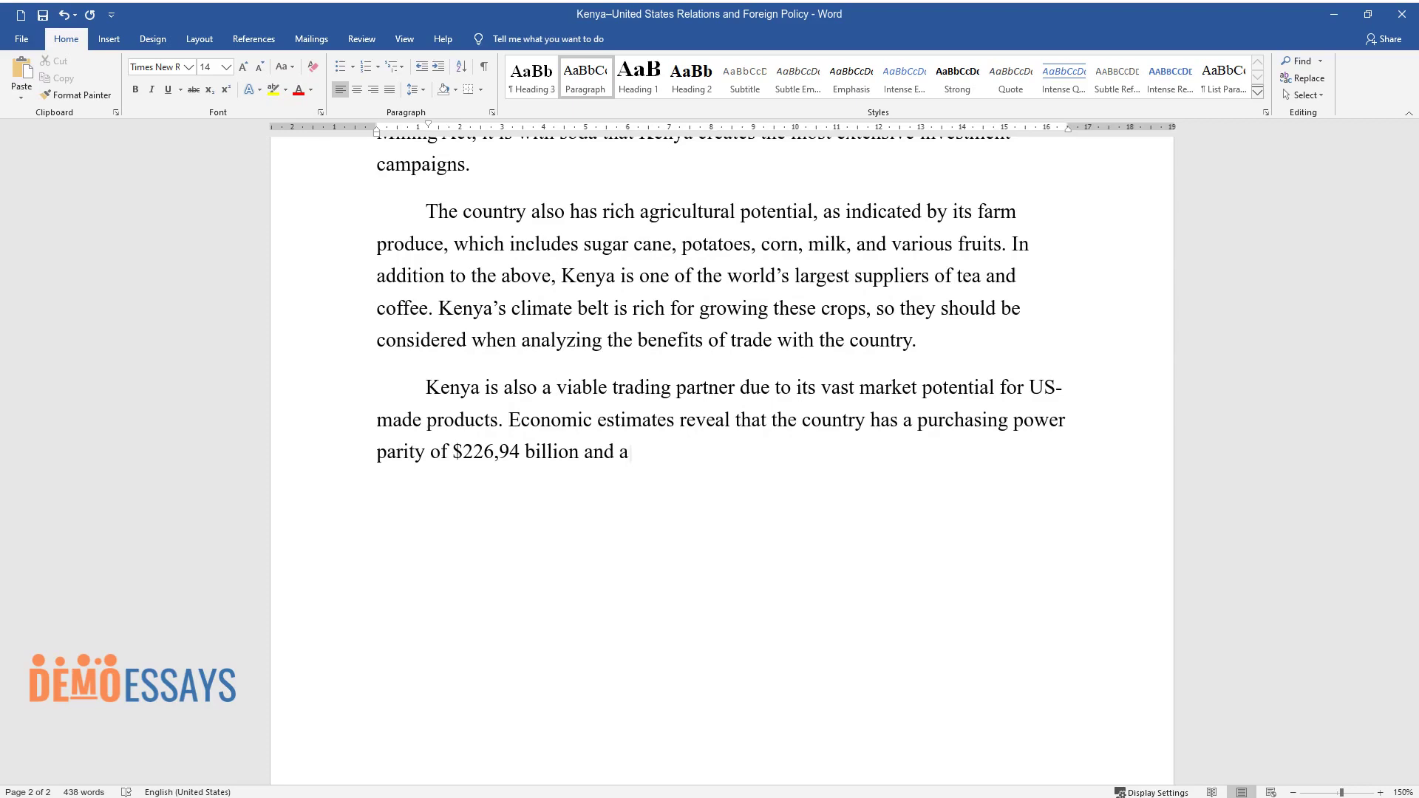
type("n actual gross d")
type("product per capita of $4,200. Ke")
type("nya's l")
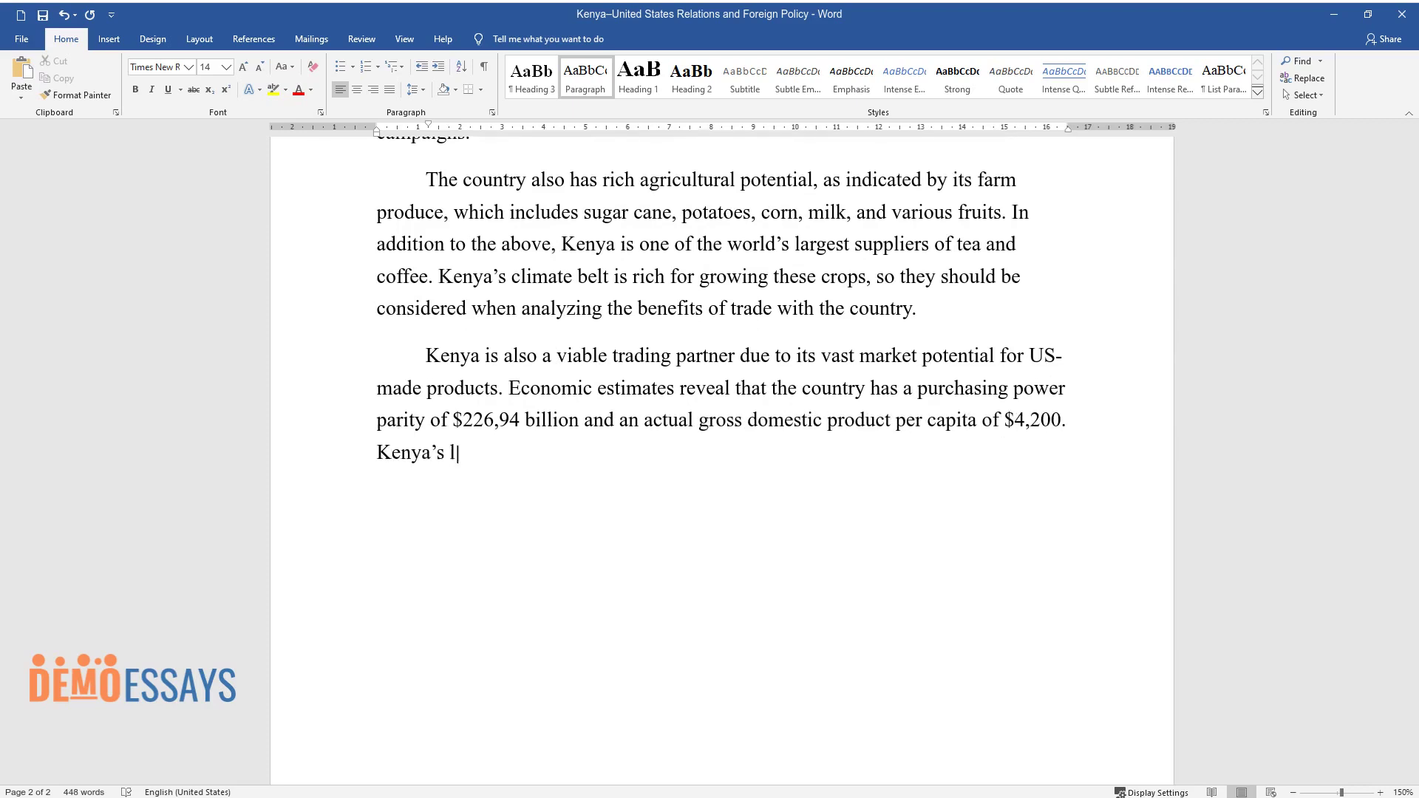
type("argely youthful population, rela")
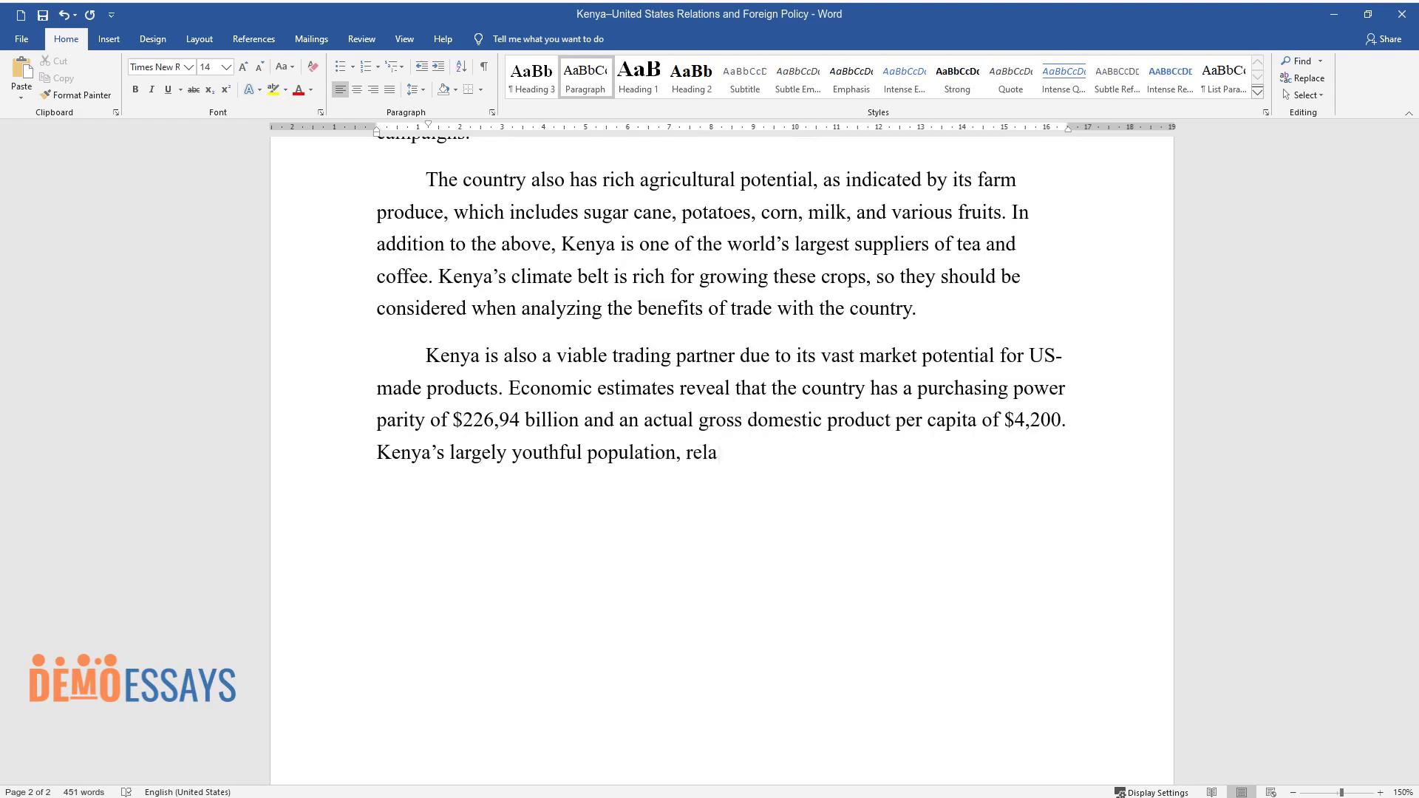
type("tively stable political atmosphere, and economic policie")
type("s that favor international trade")
type(" make it worth considering as a destin")
type("ation for many goods made in the US and a source ")
type("of human capita")
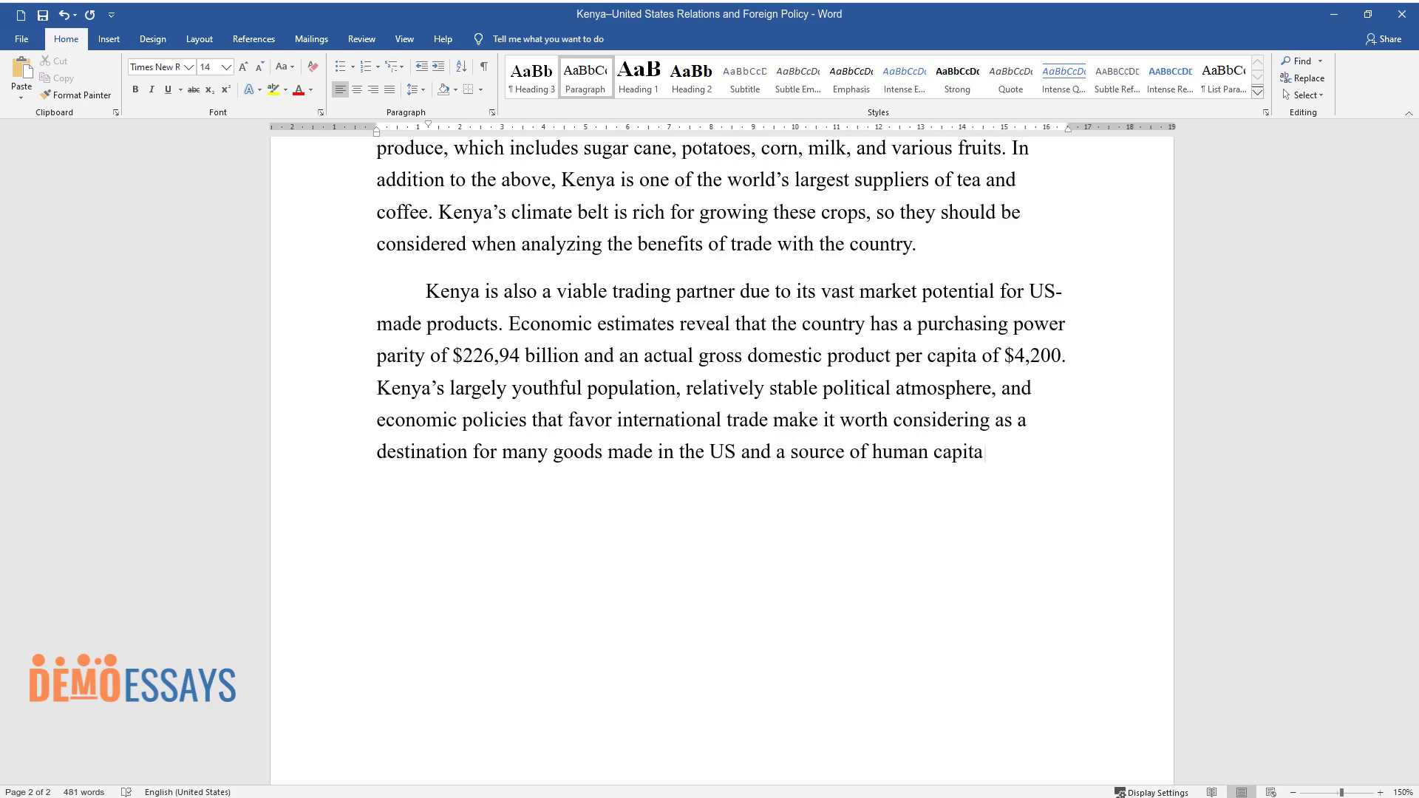
type("l. Kenya's high unemployment rat")
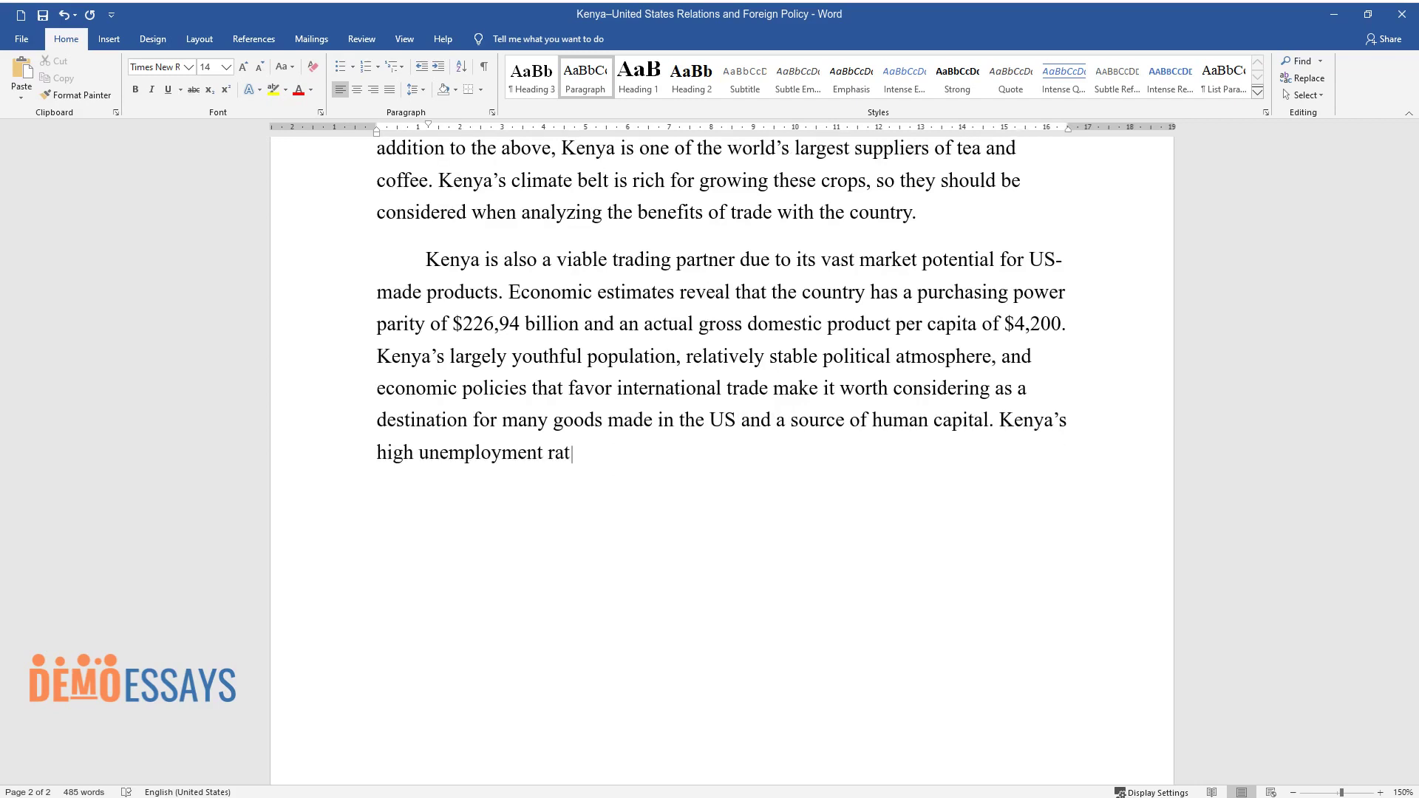
type("e results from a shortage of man")
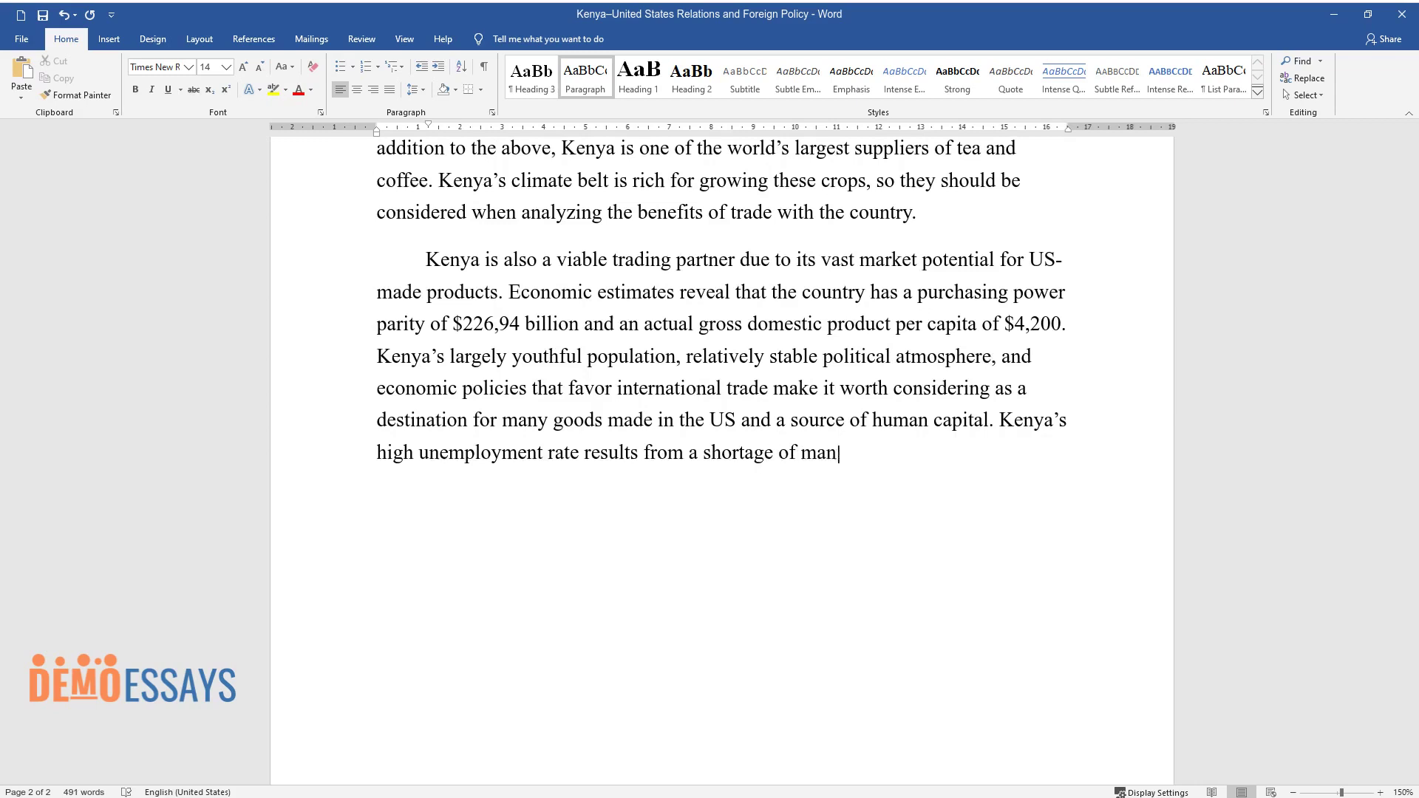
type("ufacturing jobs, and the agricultural industry remains controver")
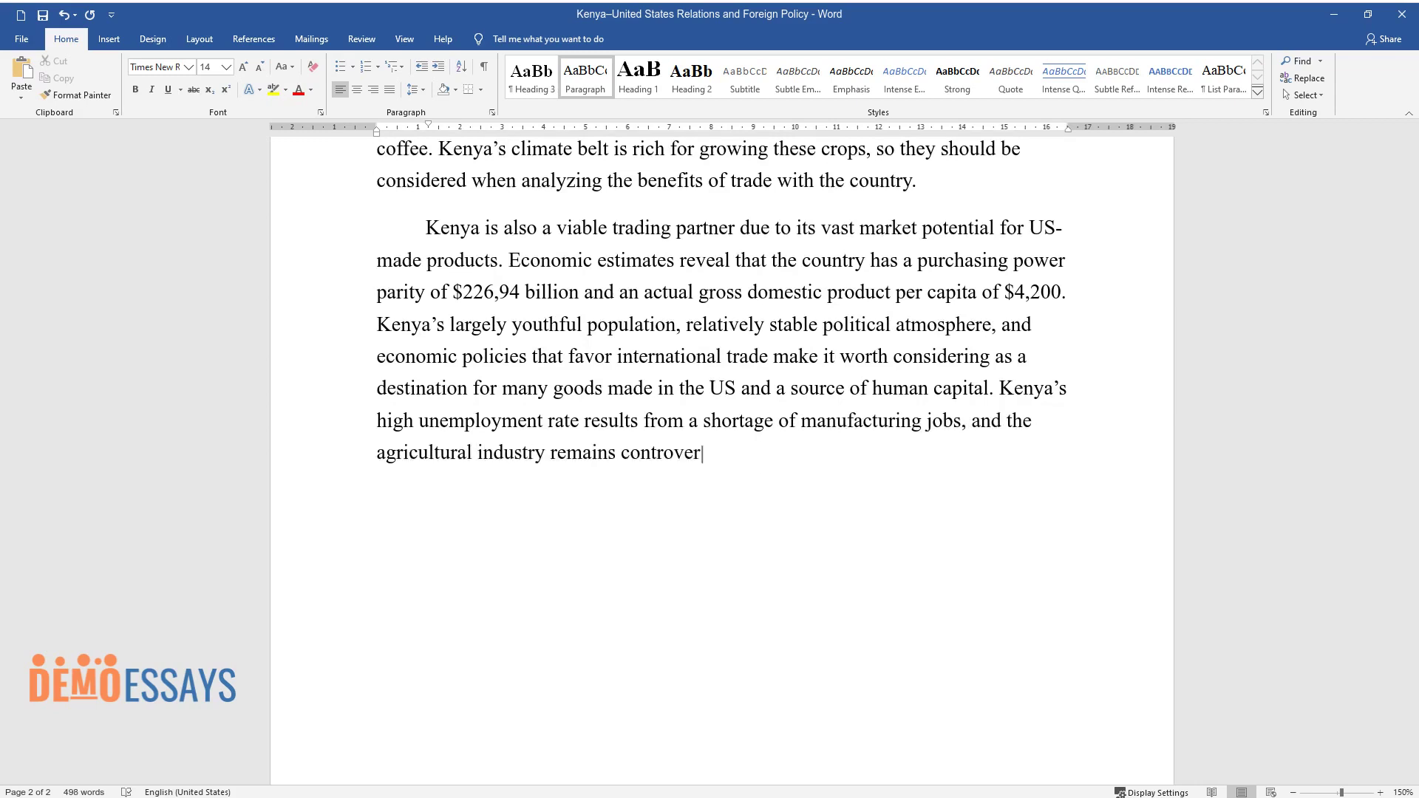
type("sial. For the US, Kenya could be a new trading partner because ")
type("it is more prof")
type("itable than shif")
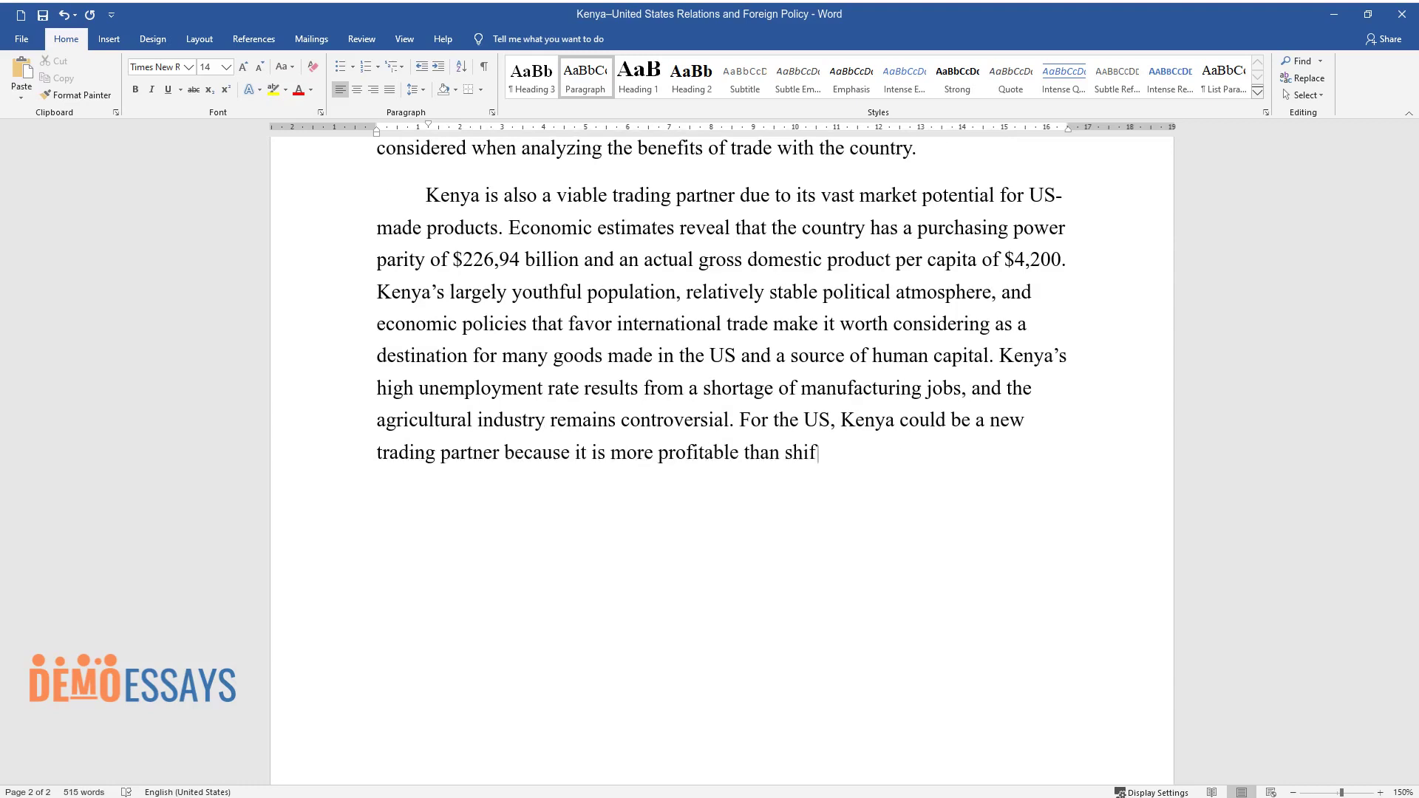
type("ting human resources to China, w")
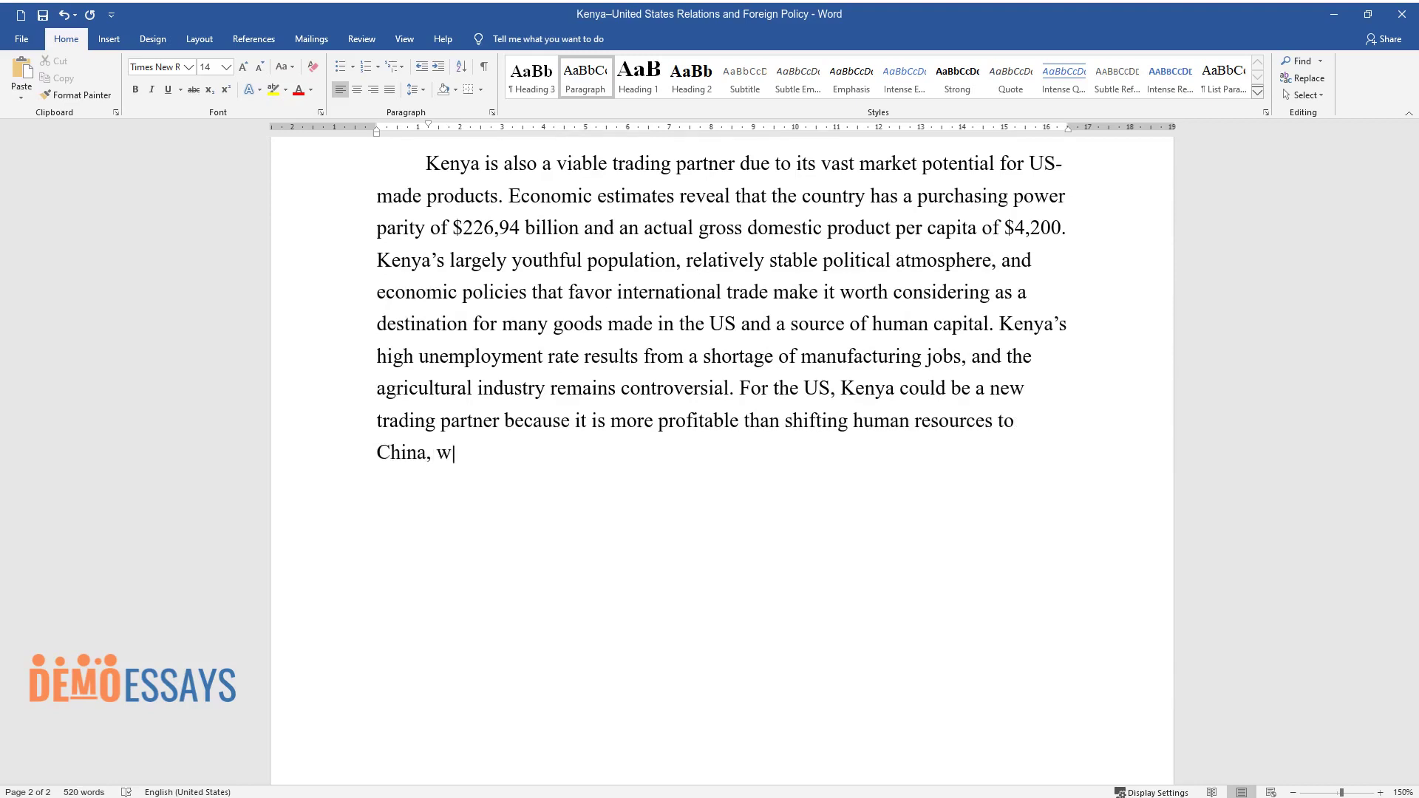
type("here legislation is not always willing to make concessions to the US sit")
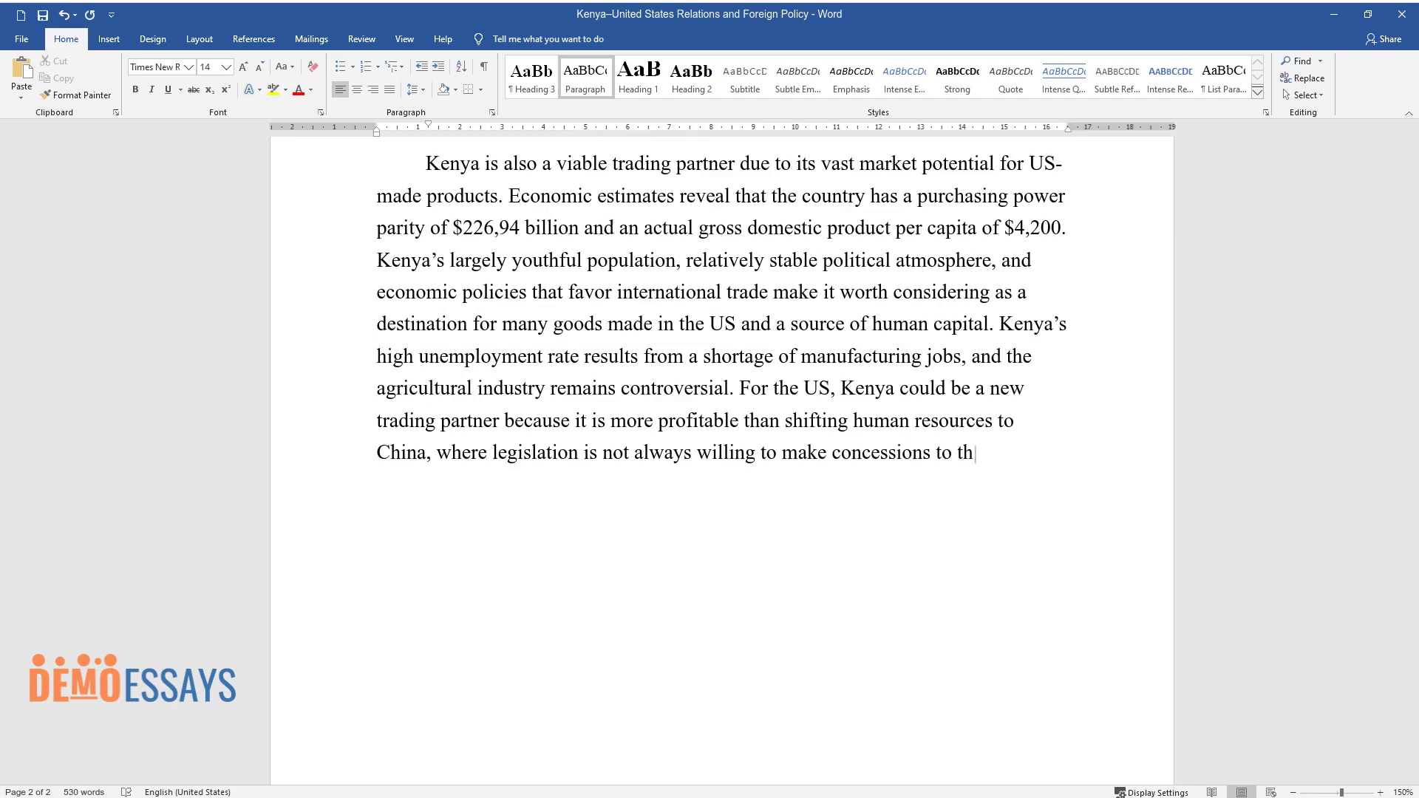